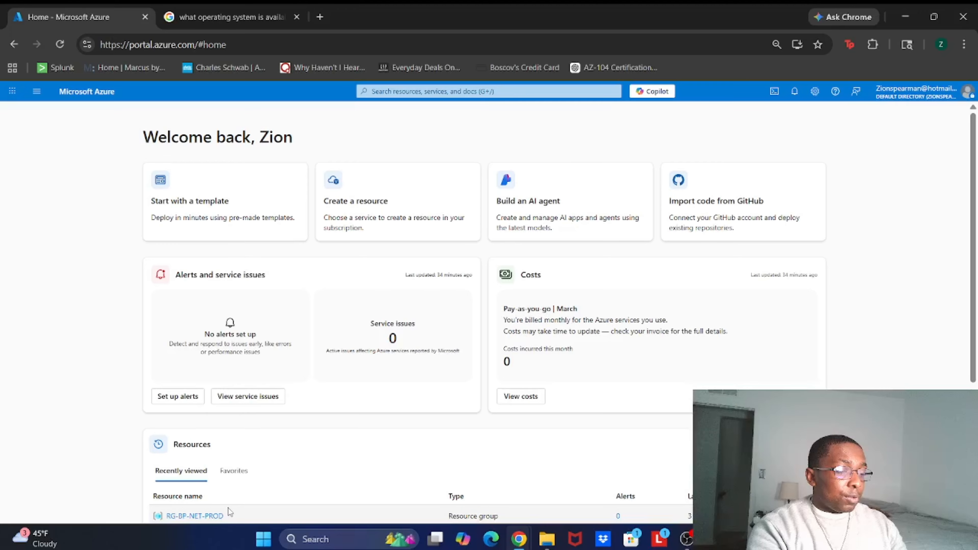
Step: From the RG-BP-NET-PROD resource group, search the Marketplace for virtual machine and start creating a Virtual machine
{"action": "left_click", "coordinate": [215, 516]}
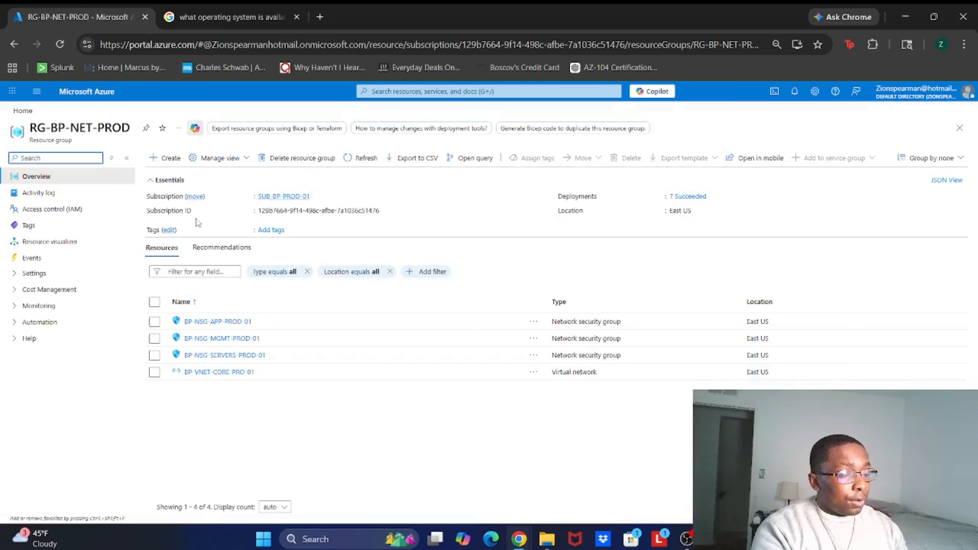
{"action": "left_click", "coordinate": [154, 158]}
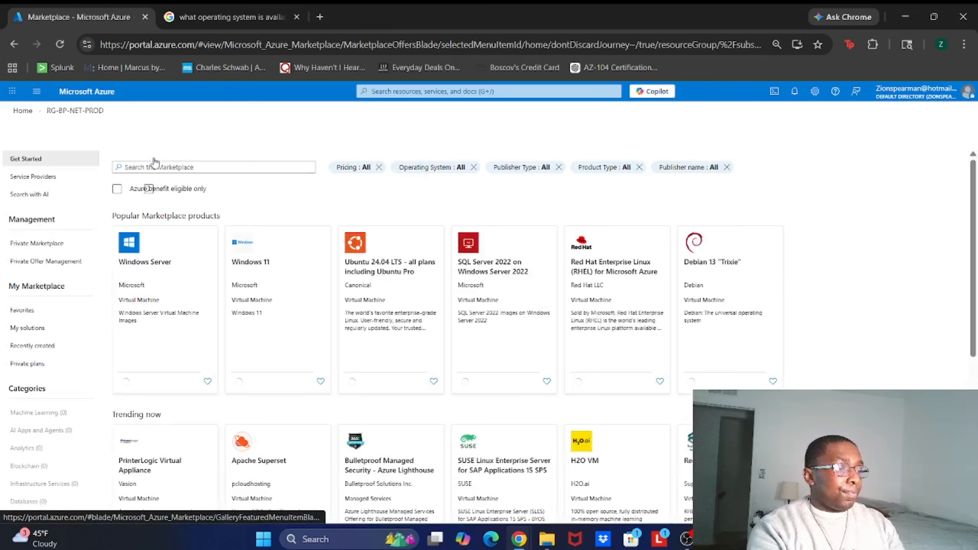
{"action": "left_click", "coordinate": [151, 167]}
{"action": "type", "text": "virtu"}
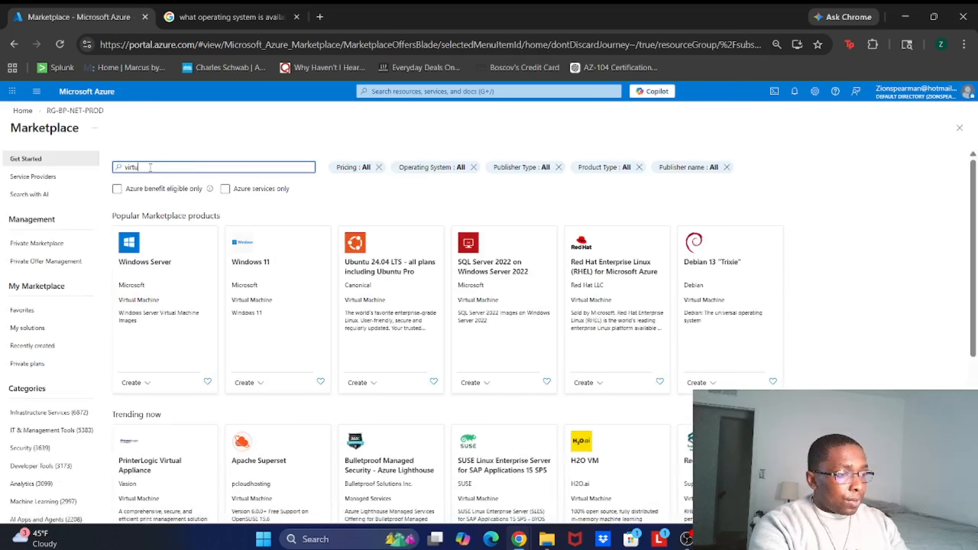
{"action": "type", "text": "al"}
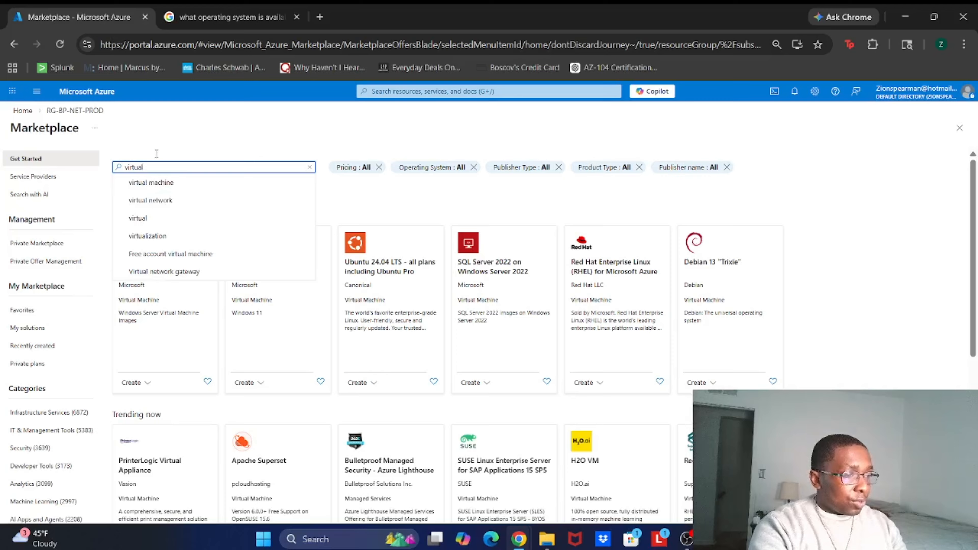
{"action": "left_click", "coordinate": [149, 184]}
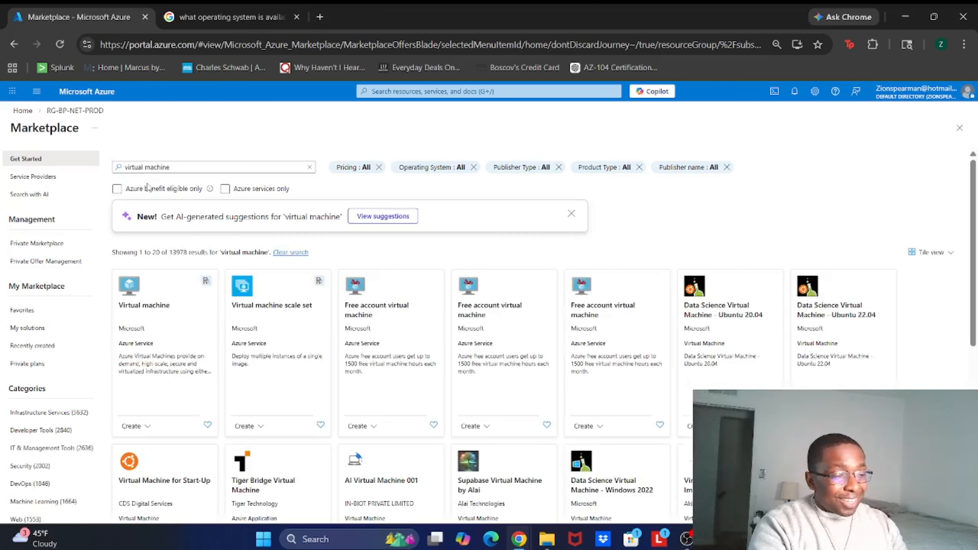
{"action": "left_click", "coordinate": [133, 426]}
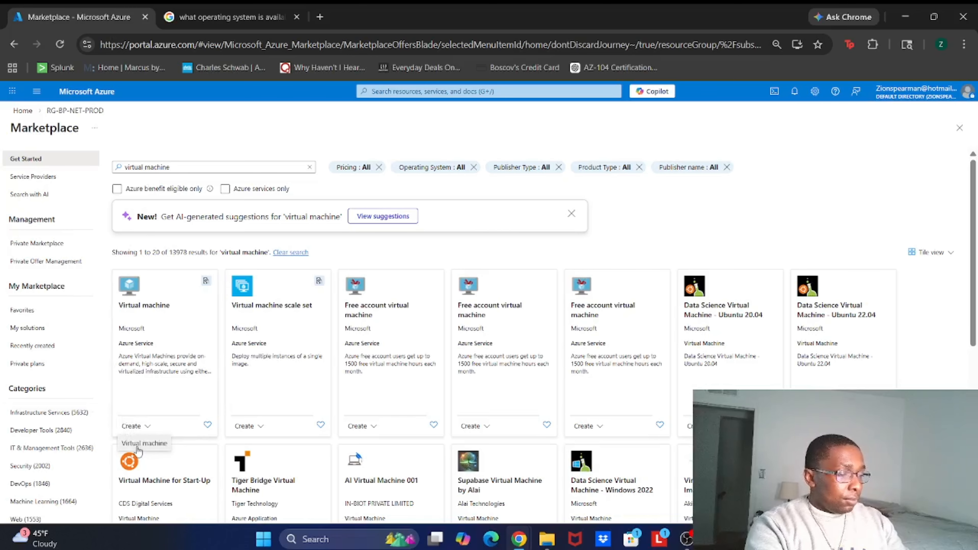
{"action": "left_click", "coordinate": [138, 444]}
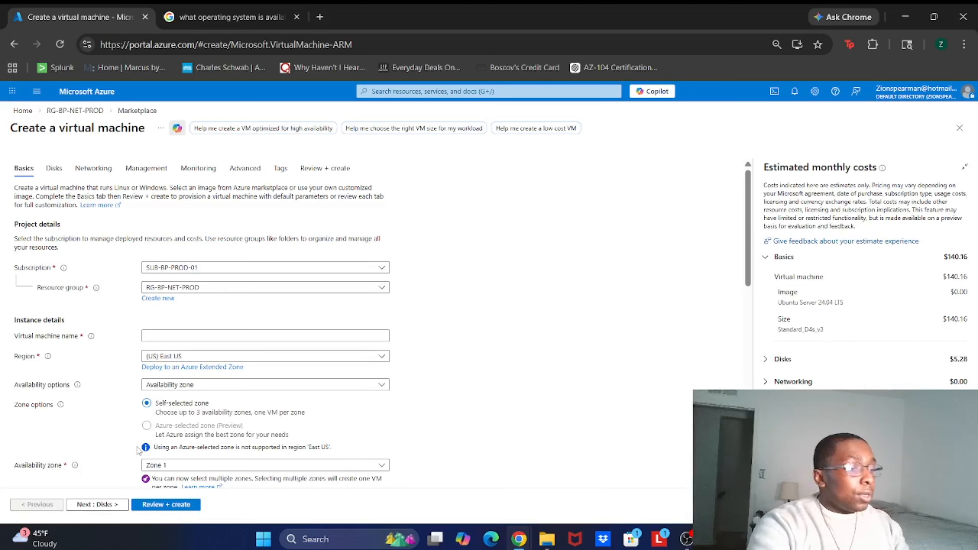
Step: Name the virtual machine BP-VM-APP-PROD-01
{"action": "left_click", "coordinate": [195, 334]}
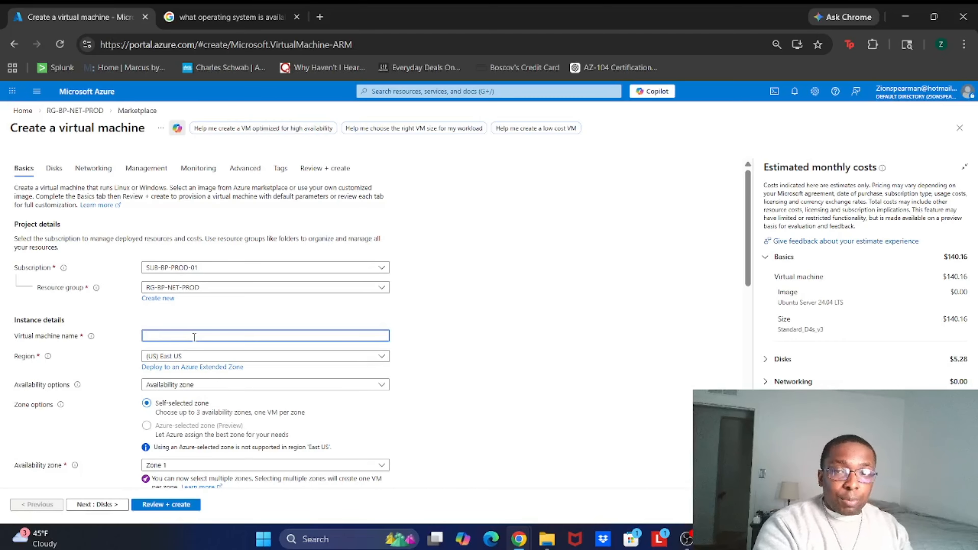
{"action": "type", "text": "BP-"}
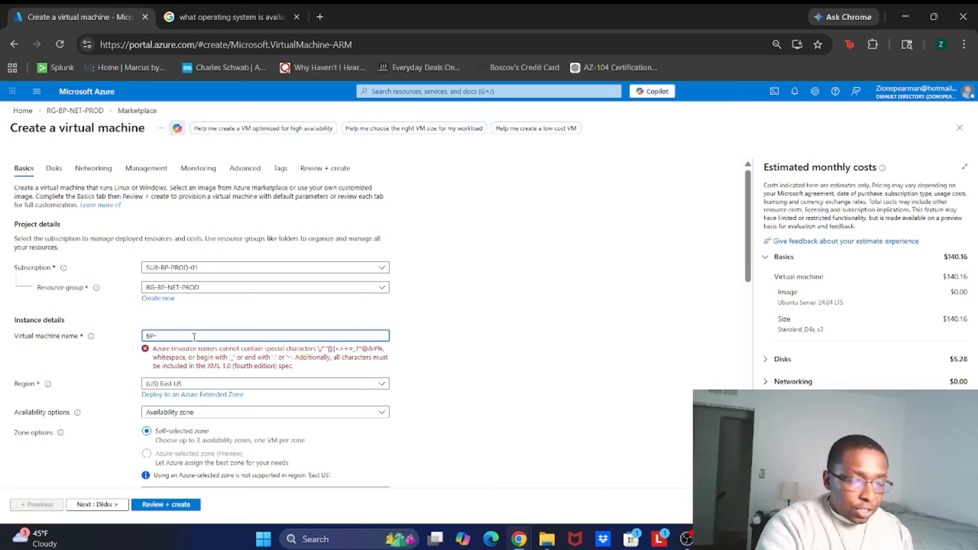
{"action": "type", "text": "VM-A"}
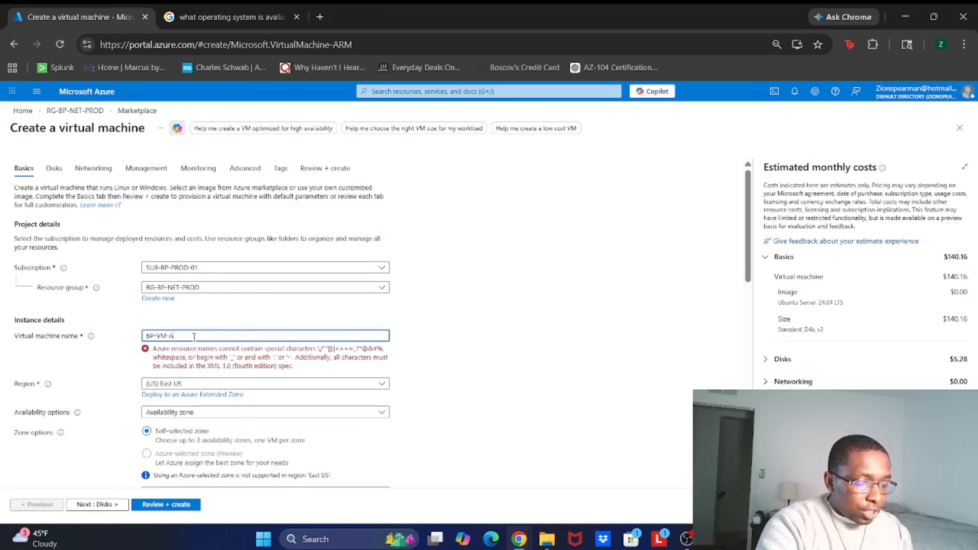
{"action": "type", "text": "PP-PROD-01"}
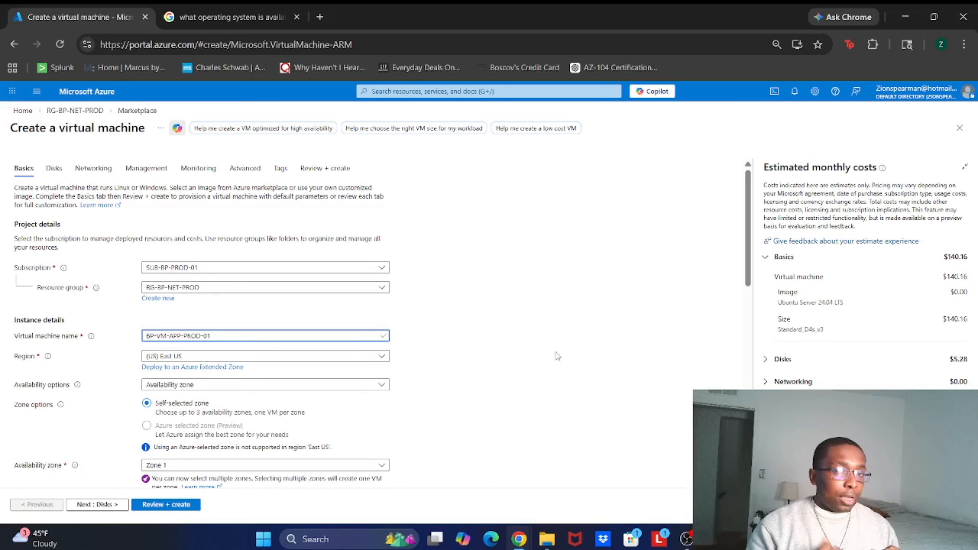
Step: Choose Ubuntu Server 24.04 LTS - x64 Gen2 as the image
{"action": "scroll", "coordinate": [557, 356], "scroll_direction": "down", "scroll_amount": 3}
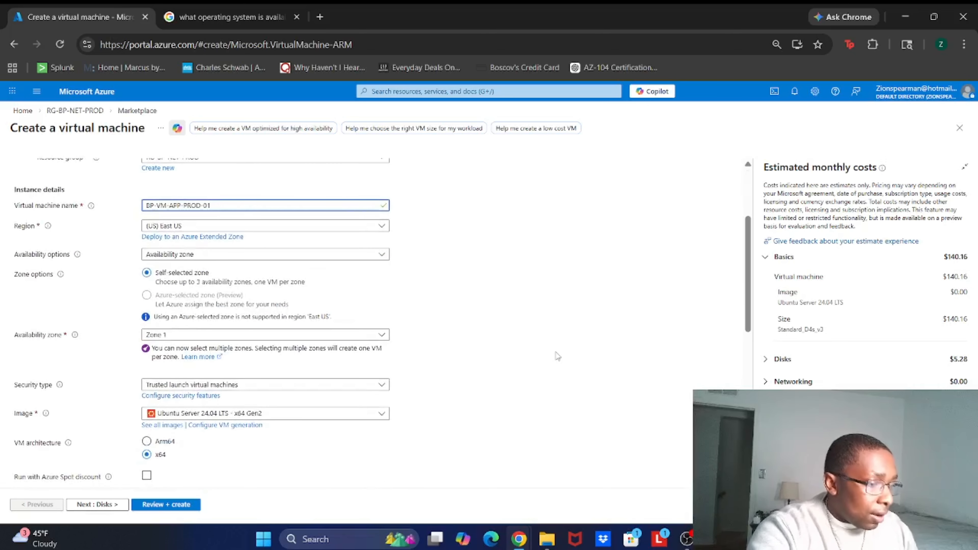
{"action": "scroll", "coordinate": [238, 384], "scroll_direction": "down", "scroll_amount": 1}
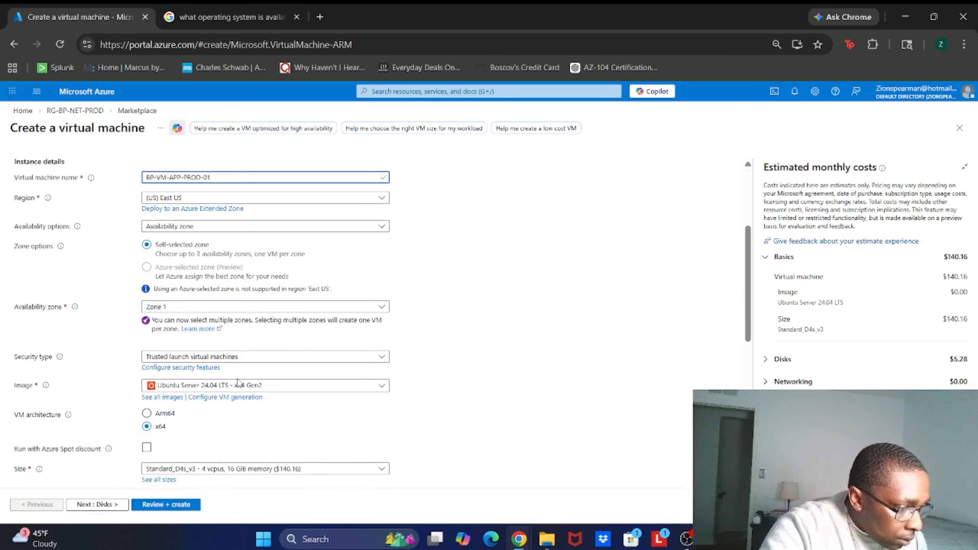
{"action": "scroll", "coordinate": [238, 379], "scroll_direction": "down", "scroll_amount": 1}
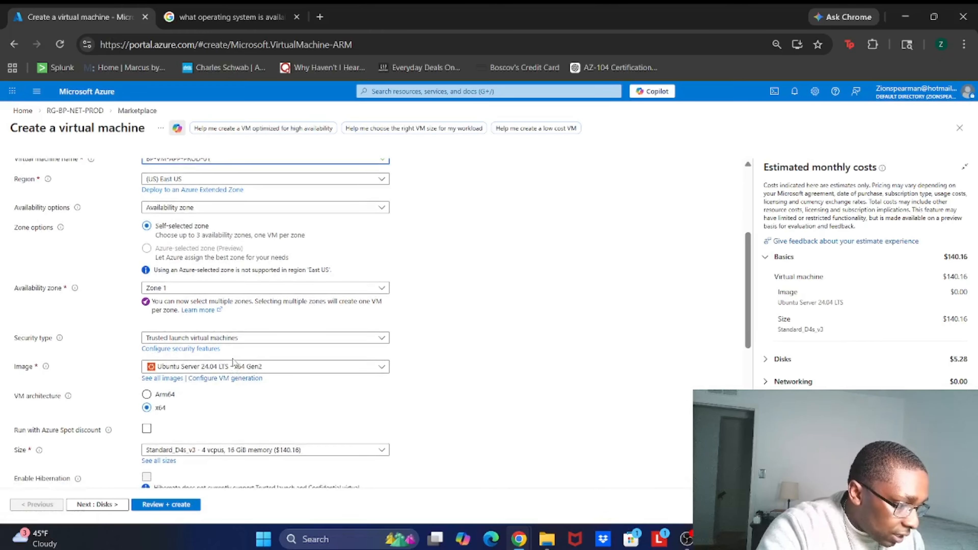
{"action": "left_click", "coordinate": [233, 366]}
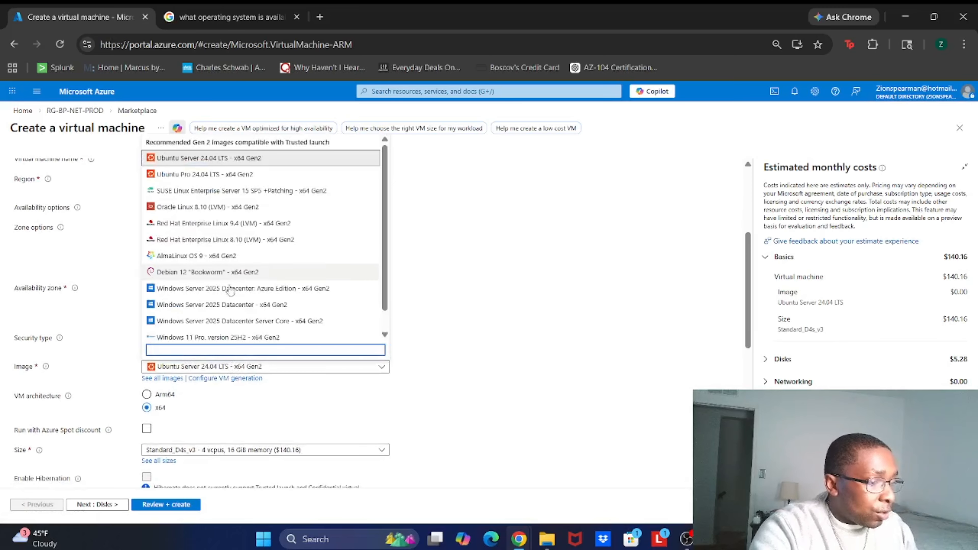
{"action": "scroll", "coordinate": [231, 256], "scroll_direction": "down", "scroll_amount": 1}
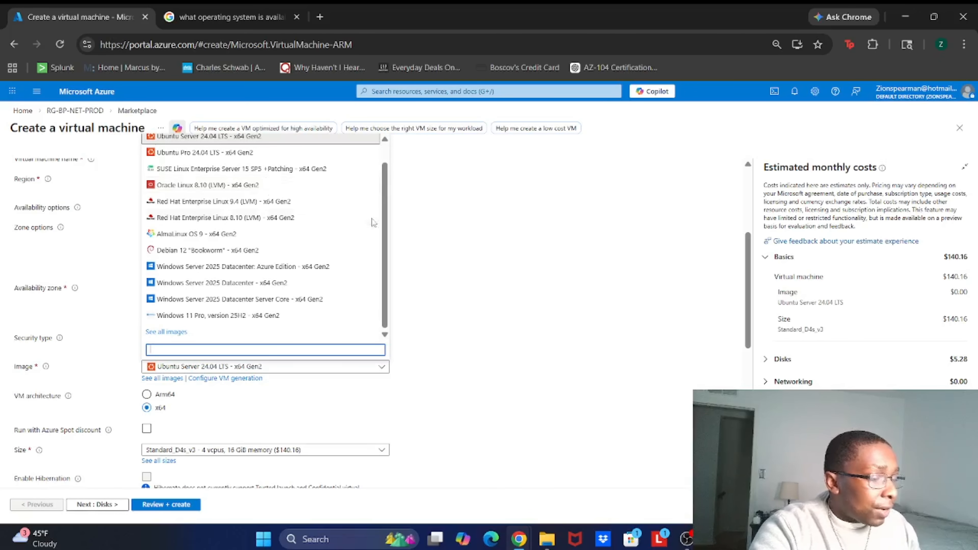
{"action": "scroll", "coordinate": [373, 222], "scroll_direction": "up", "scroll_amount": 1}
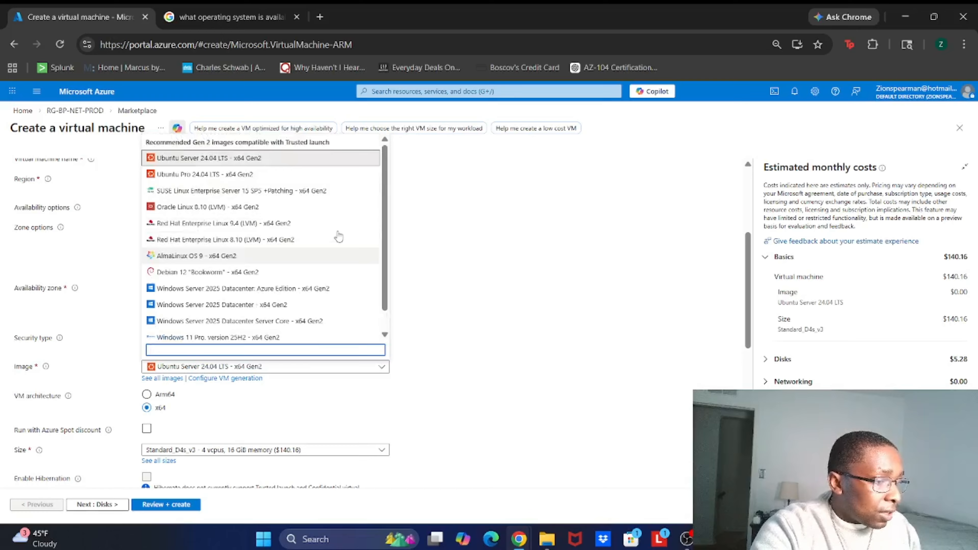
{"action": "left_click", "coordinate": [250, 157]}
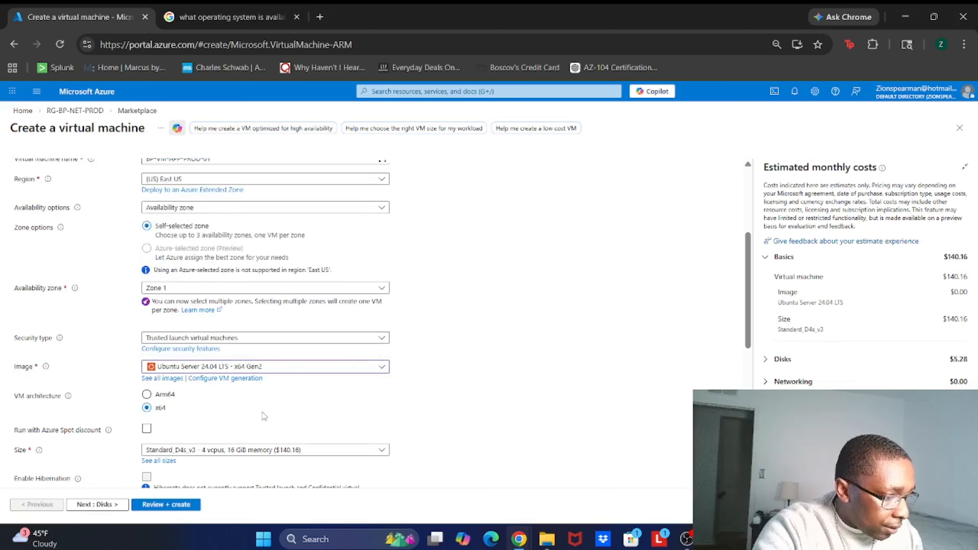
Step: Set the size to Standard_D2s_v3 - 2 vcpus, 8 GiB memory
{"action": "left_click", "coordinate": [239, 452]}
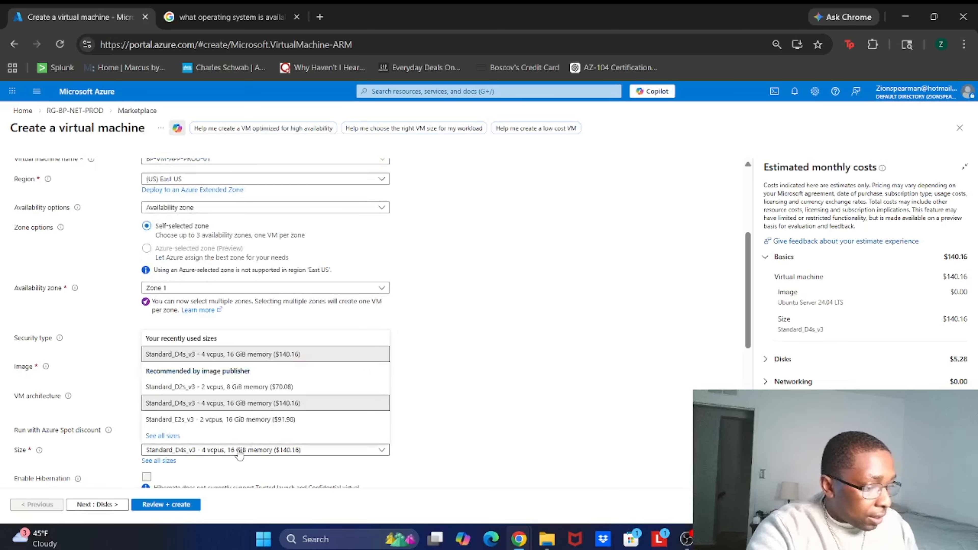
{"action": "left_click", "coordinate": [240, 388]}
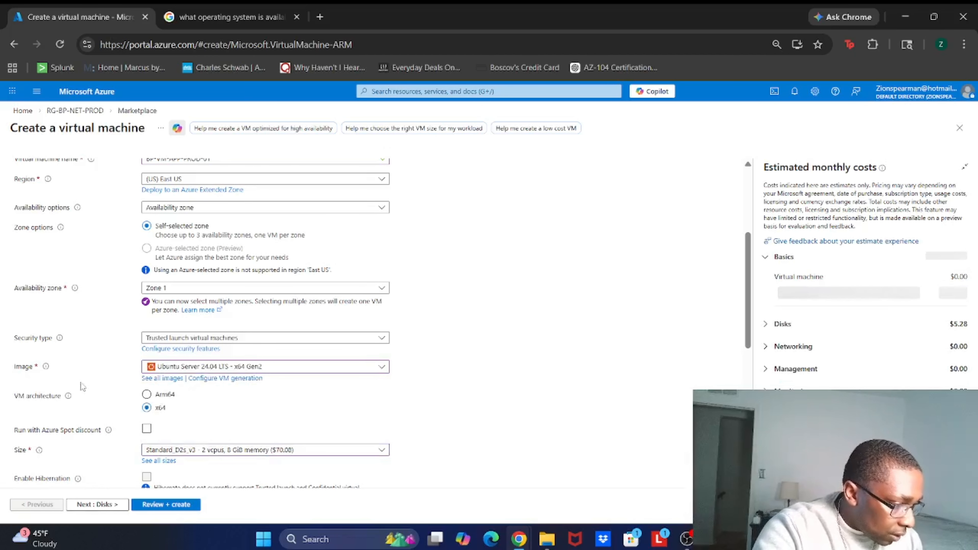
{"action": "mouse_move", "coordinate": [51, 370]}
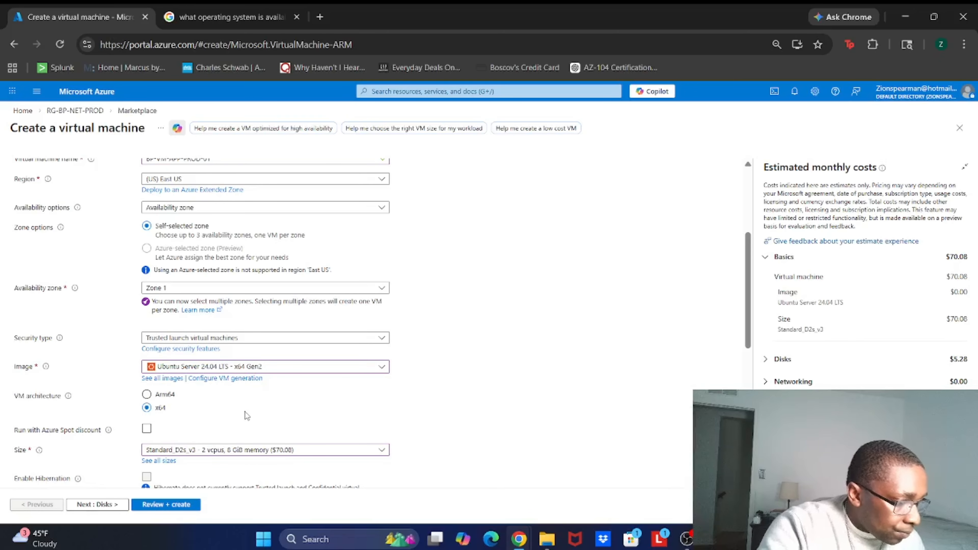
Step: Keep SSH public key authentication and set the administrator username to VMNEWUSER01
{"action": "scroll", "coordinate": [247, 415], "scroll_direction": "down", "scroll_amount": 1}
{"action": "scroll", "coordinate": [246, 416], "scroll_direction": "down", "scroll_amount": 6}
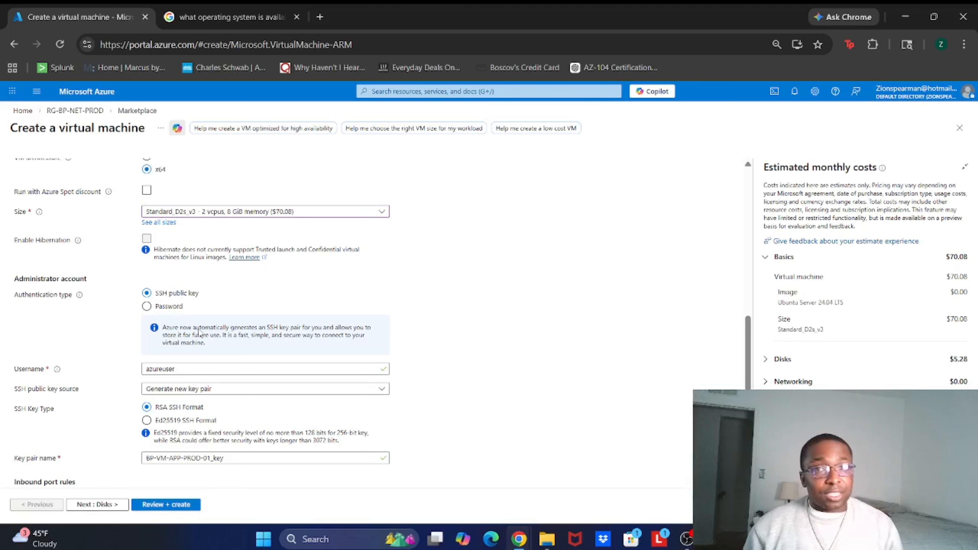
{"action": "left_click", "coordinate": [176, 311]}
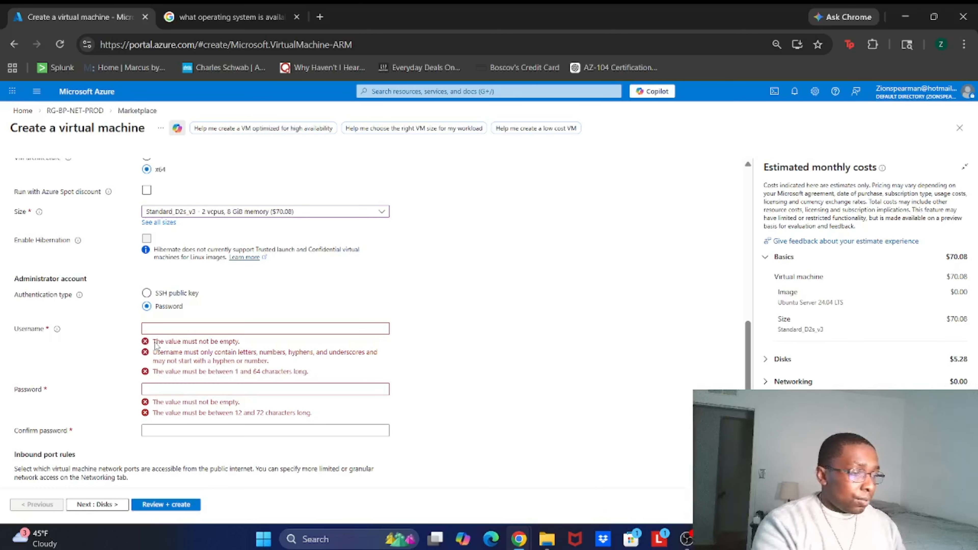
{"action": "left_click", "coordinate": [163, 298]}
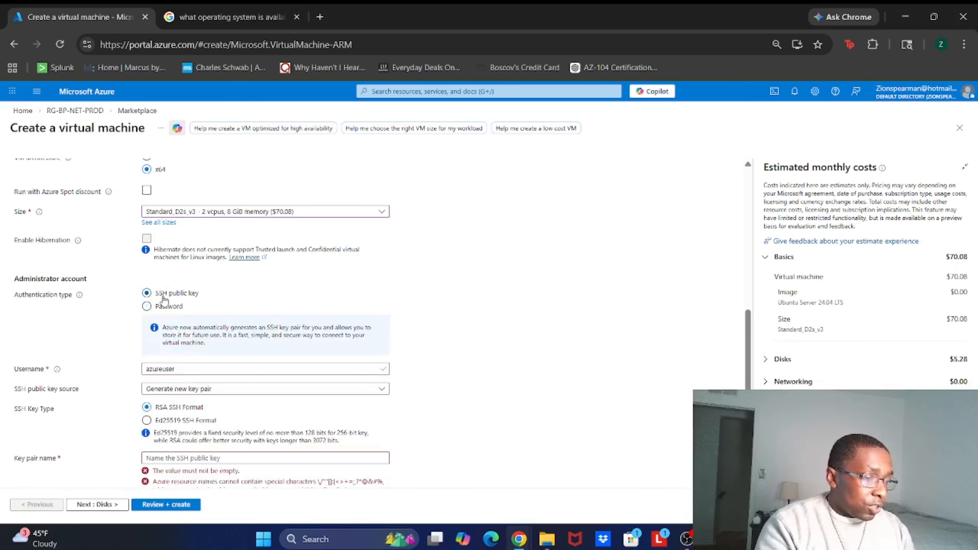
{"action": "left_click", "coordinate": [187, 368]}
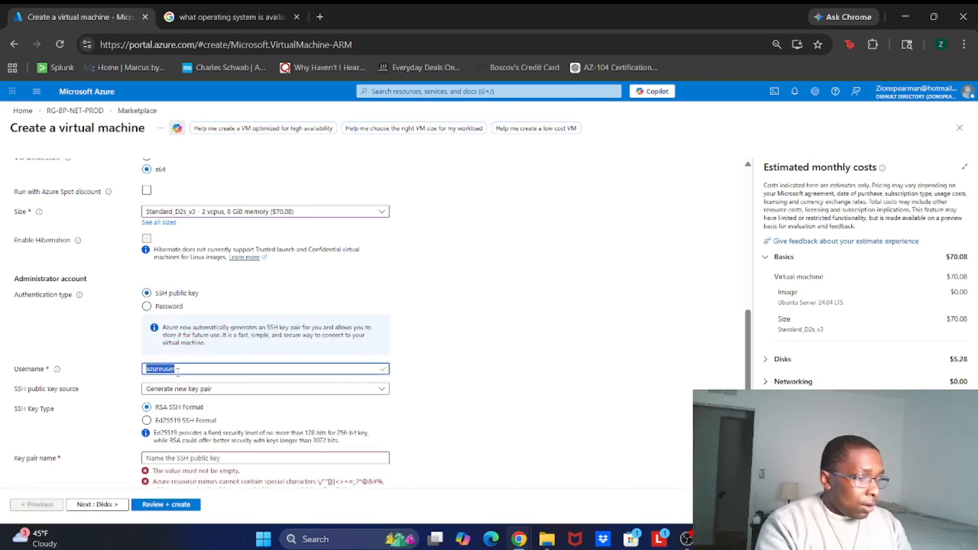
{"action": "double_click", "coordinate": [178, 369]}
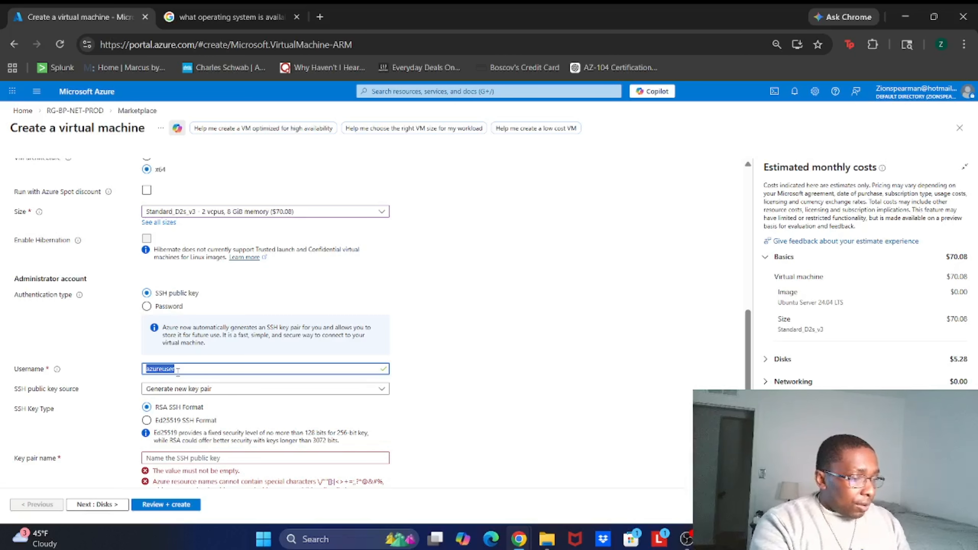
{"action": "type", "text": "VMNEU"}
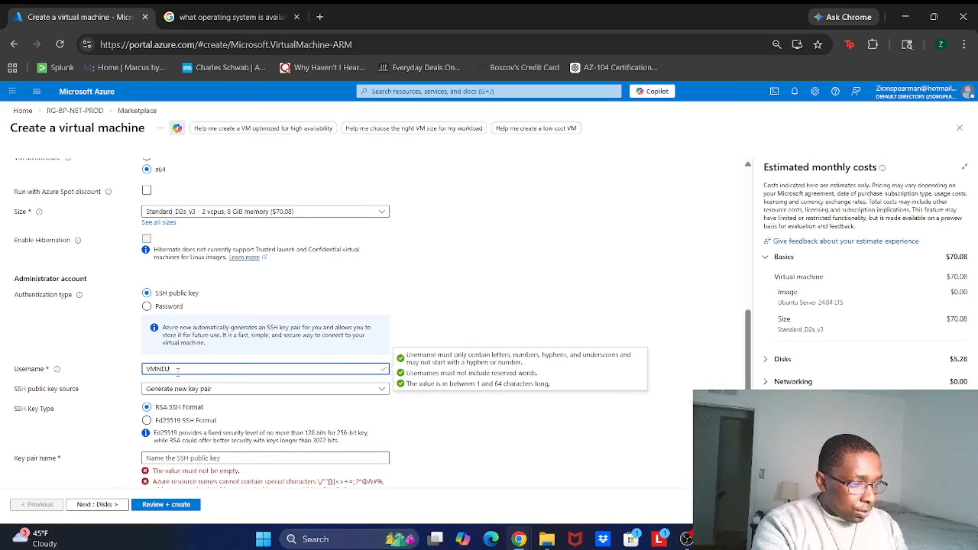
{"action": "key", "text": "BackSpace"}
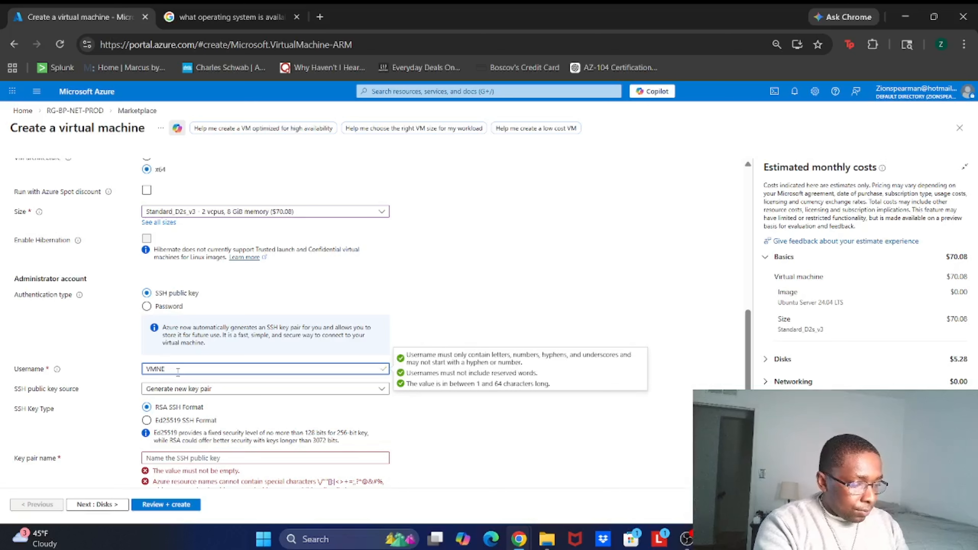
{"action": "type", "text": "WUSER"}
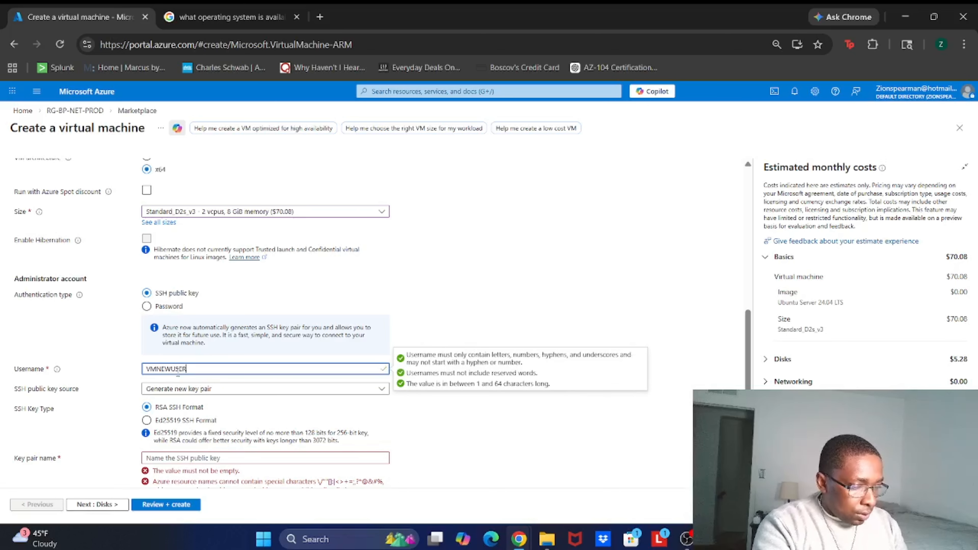
{"action": "type", "text": "01"}
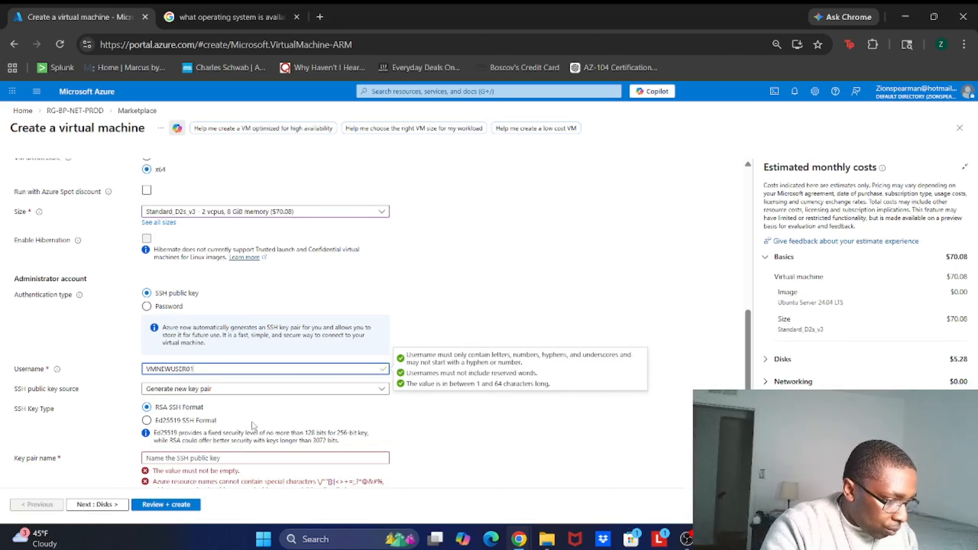
Step: Name the new SSH key pair Generatenewkey
{"action": "scroll", "coordinate": [246, 447], "scroll_direction": "down", "scroll_amount": 3}
{"action": "left_click", "coordinate": [227, 367]}
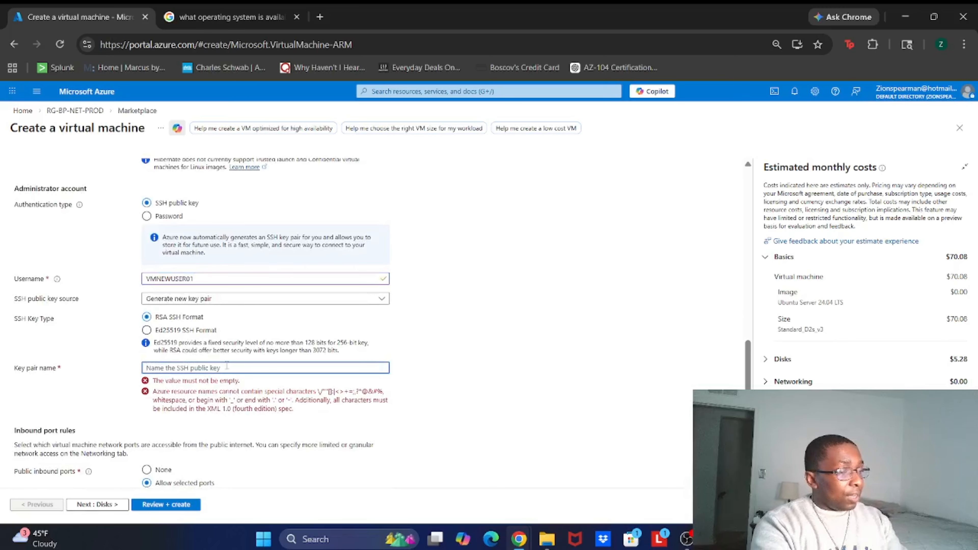
{"action": "type", "text": "GEnerate"}
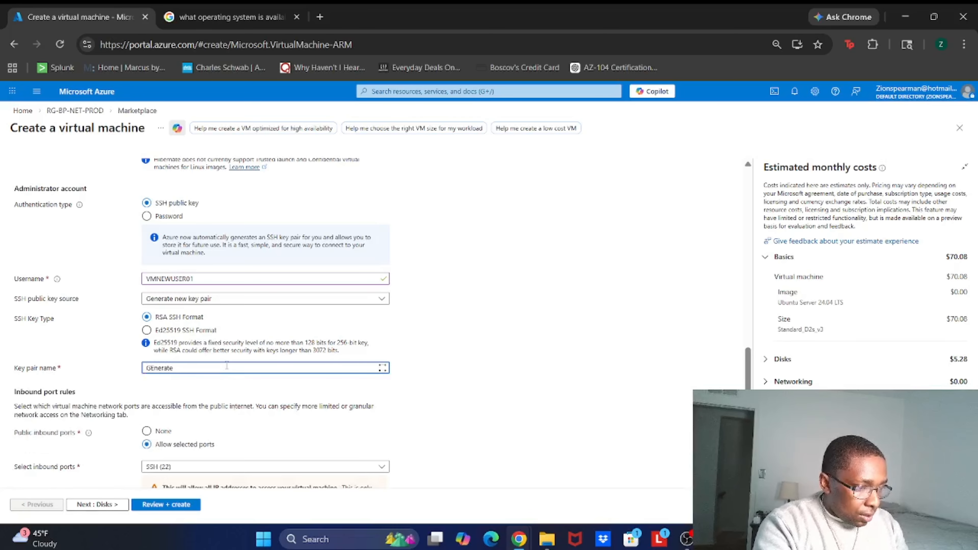
{"action": "type", "text": "new"}
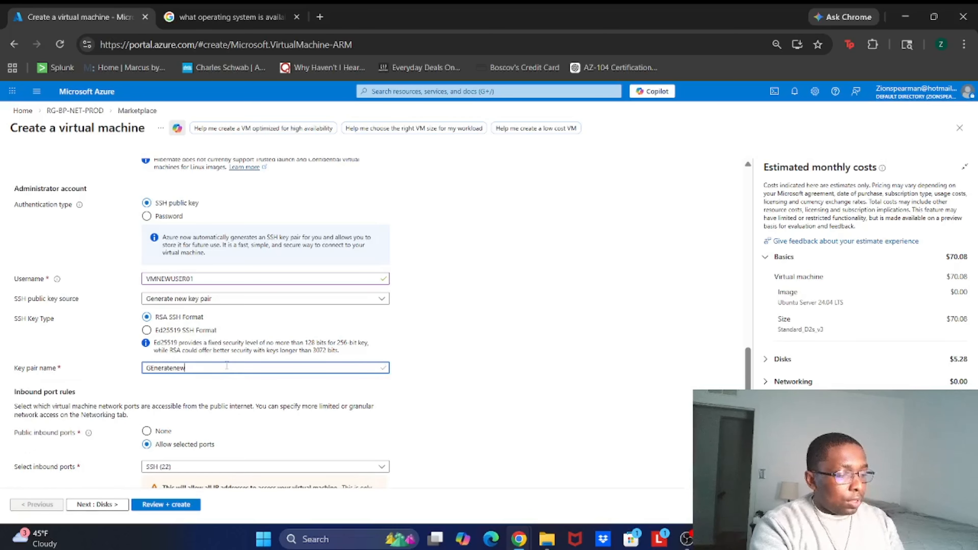
{"action": "type", "text": "key"}
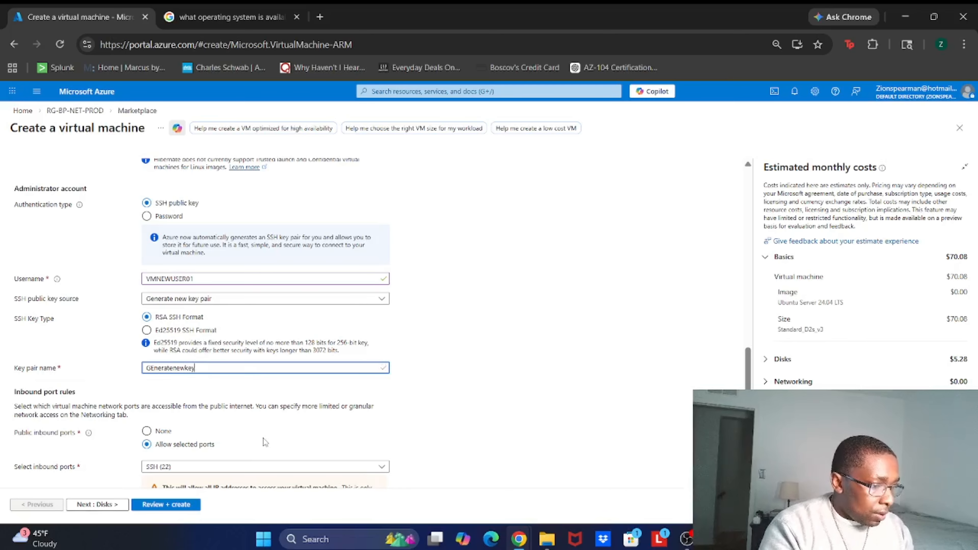
{"action": "scroll", "coordinate": [265, 442], "scroll_direction": "down", "scroll_amount": 1}
{"action": "left_click", "coordinate": [249, 435]}
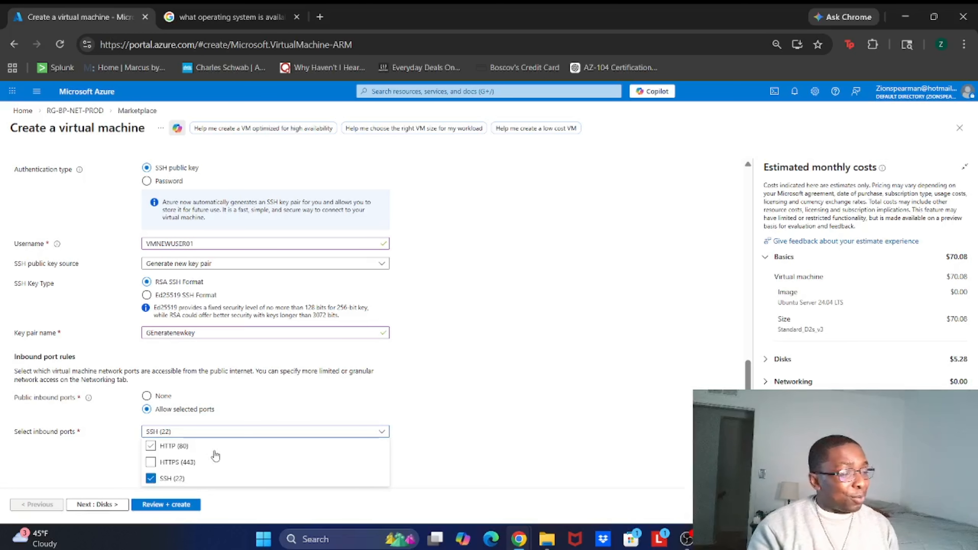
{"action": "left_click", "coordinate": [441, 425]}
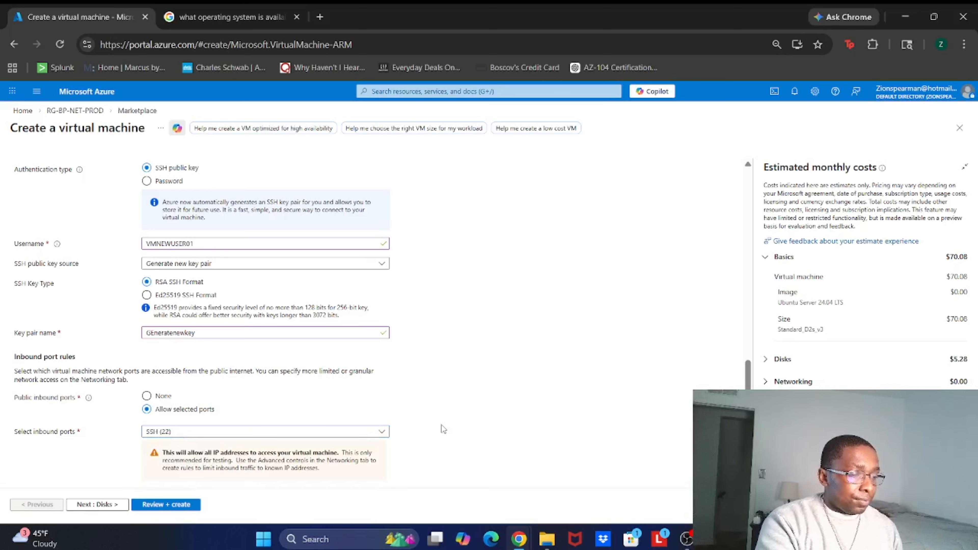
Step: On the Networking tab, select virtual network BP-VNET-CORE-PROD-01 and the Serverssubnet subnet
{"action": "scroll", "coordinate": [441, 425], "scroll_direction": "up", "scroll_amount": 3}
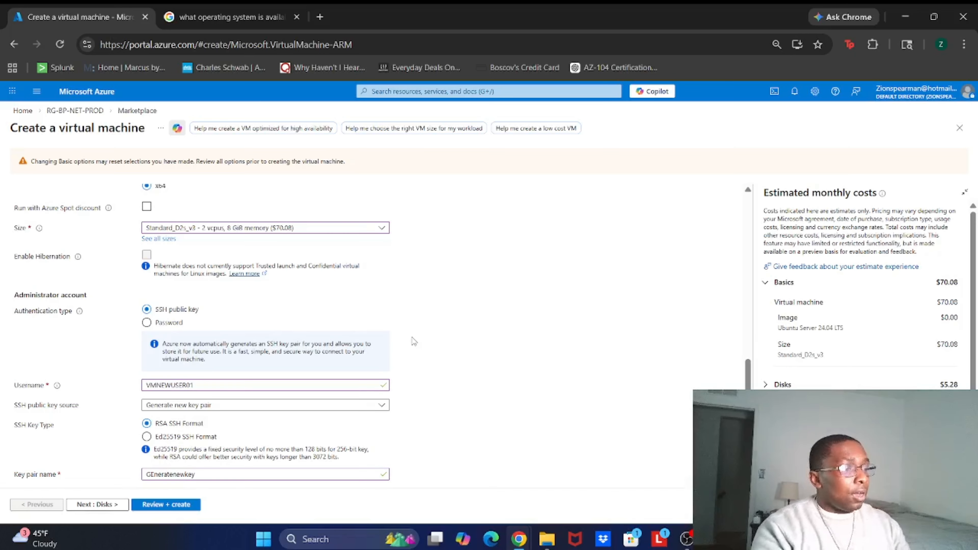
{"action": "scroll", "coordinate": [413, 341], "scroll_direction": "up", "scroll_amount": 5}
{"action": "left_click", "coordinate": [87, 195]}
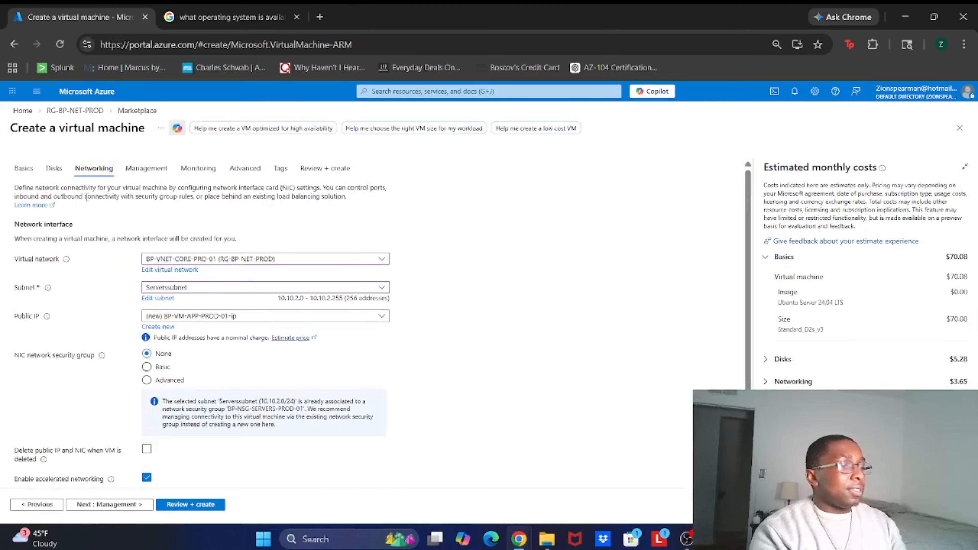
{"action": "left_click", "coordinate": [215, 261]}
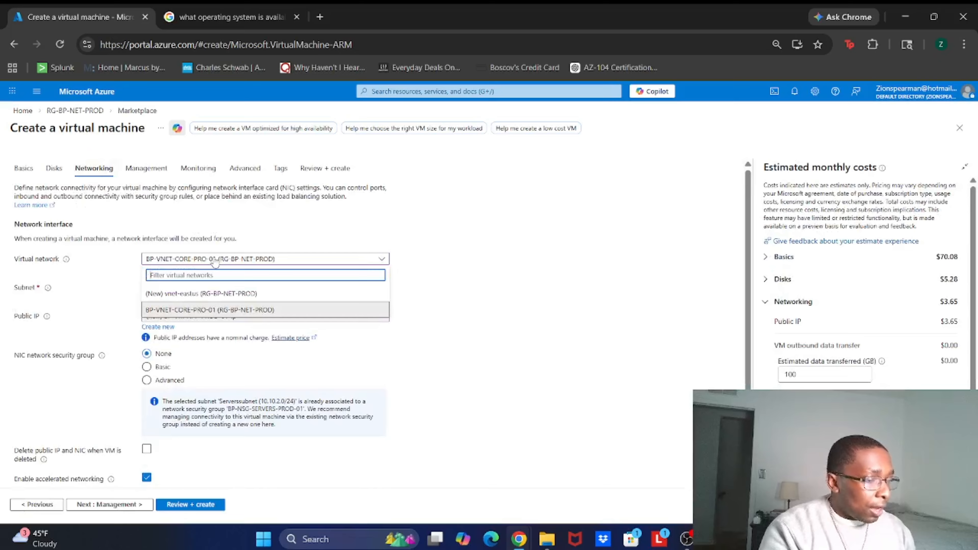
{"action": "left_click", "coordinate": [191, 310]}
{"action": "left_click", "coordinate": [186, 290]}
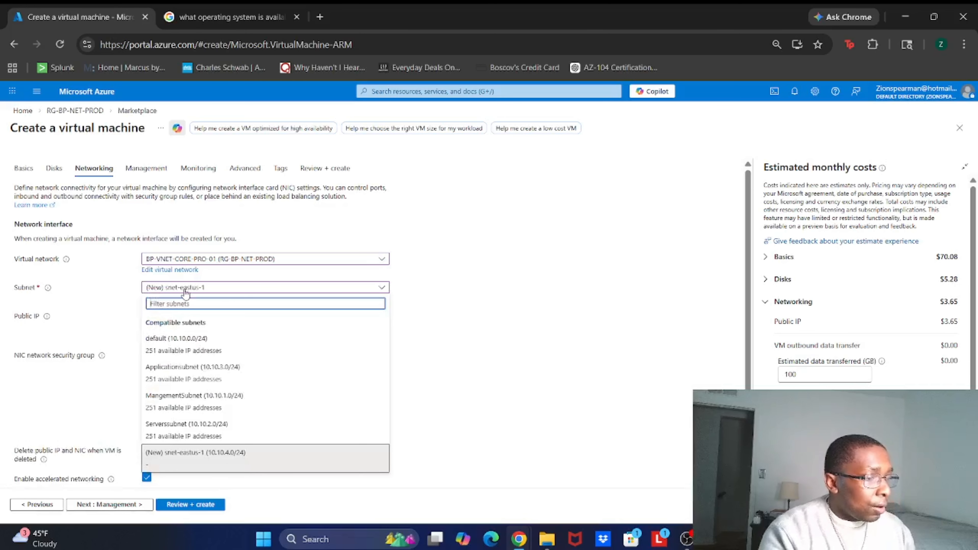
{"action": "left_click", "coordinate": [189, 432]}
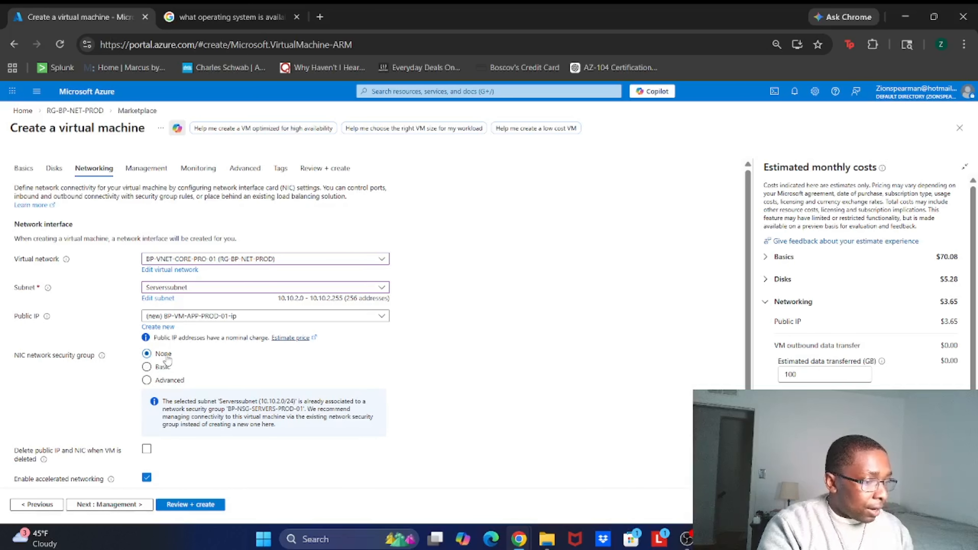
Step: On the Disks tab, start creating a new data disk and name it BP-DATA-APP-PROD-01
{"action": "scroll", "coordinate": [167, 359], "scroll_direction": "down", "scroll_amount": 3}
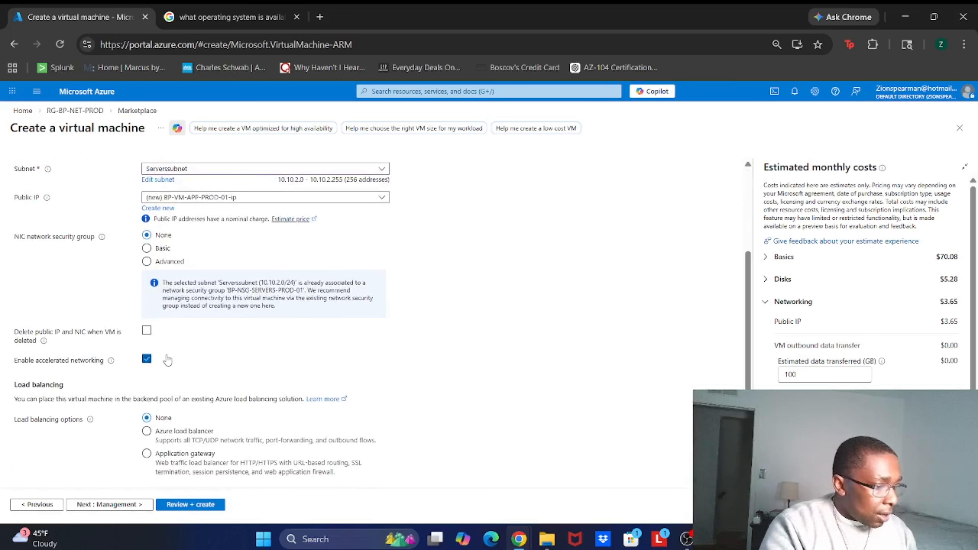
{"action": "scroll", "coordinate": [189, 384], "scroll_direction": "up", "scroll_amount": 3}
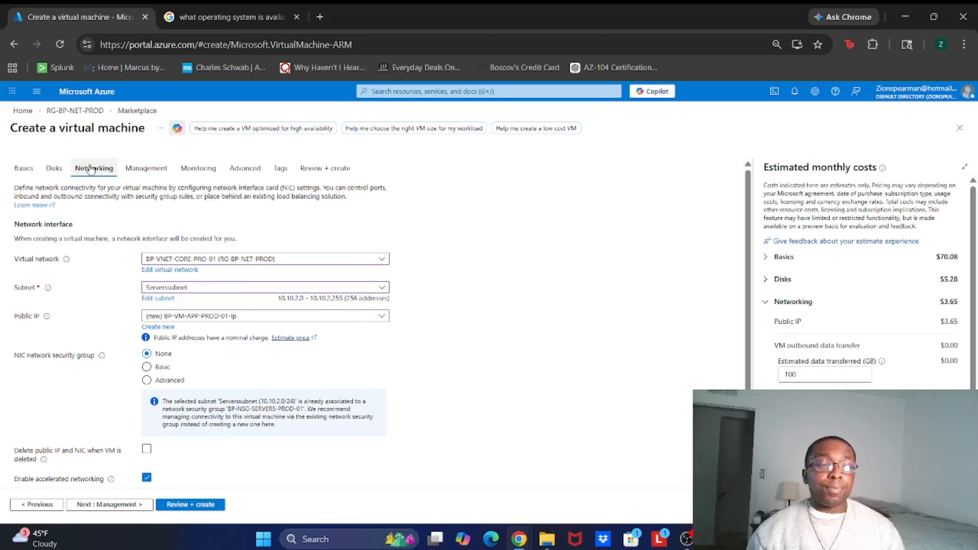
{"action": "left_click", "coordinate": [61, 172]}
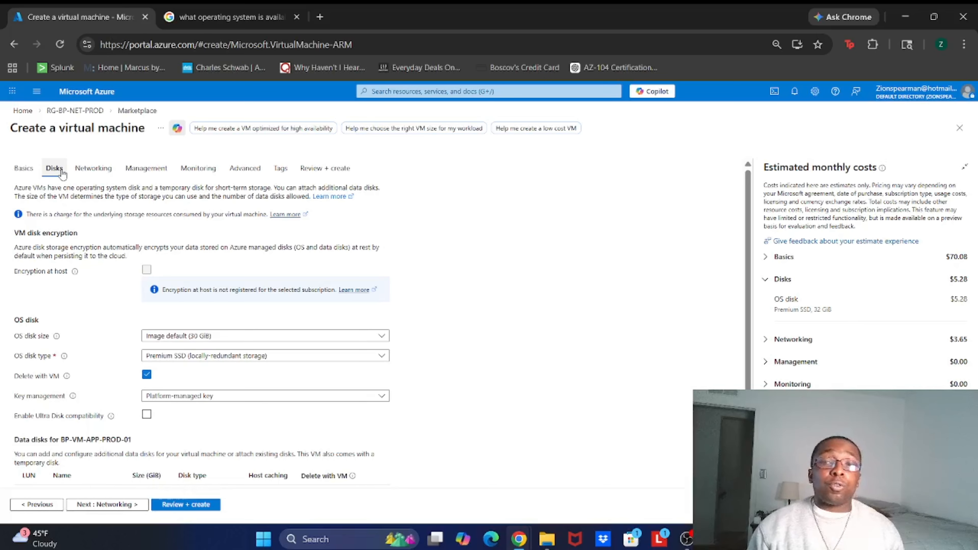
{"action": "scroll", "coordinate": [62, 173], "scroll_direction": "down", "scroll_amount": 2}
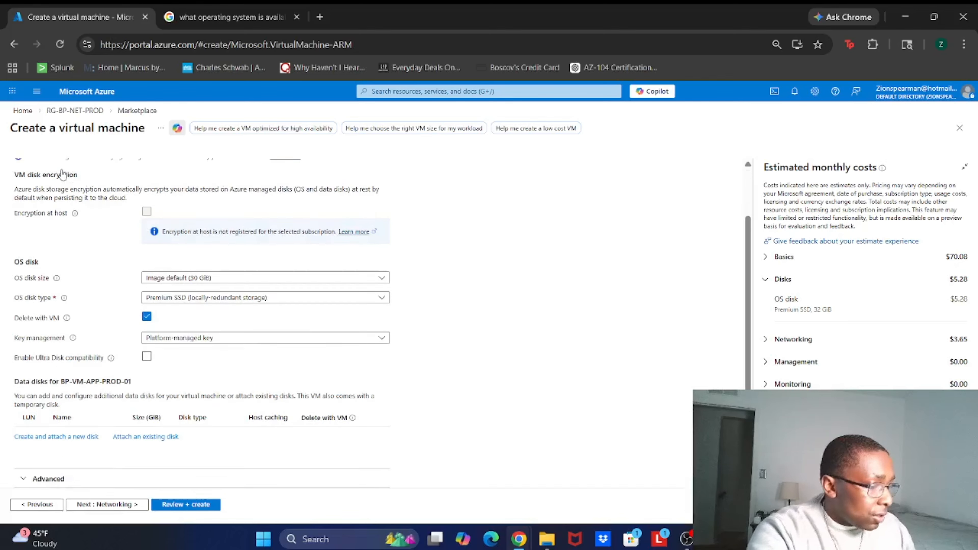
{"action": "left_click", "coordinate": [47, 442]}
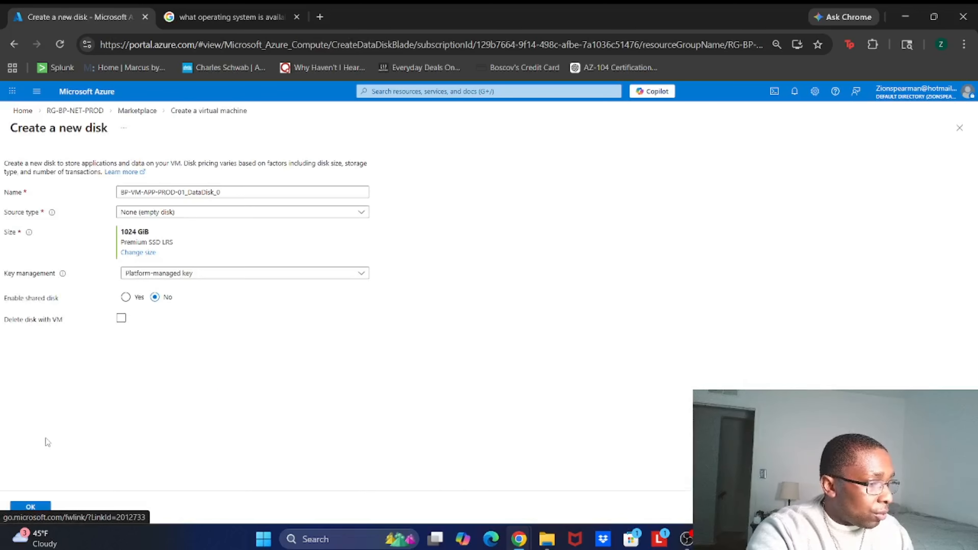
{"action": "left_click", "coordinate": [174, 191]}
{"action": "key", "text": "ctrl+a"}
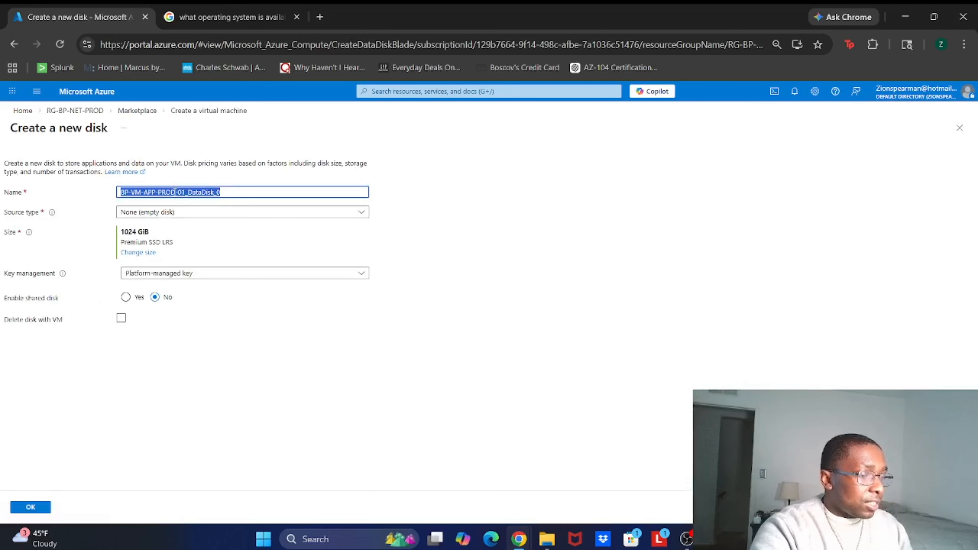
{"action": "type", "text": "BP-Data"}
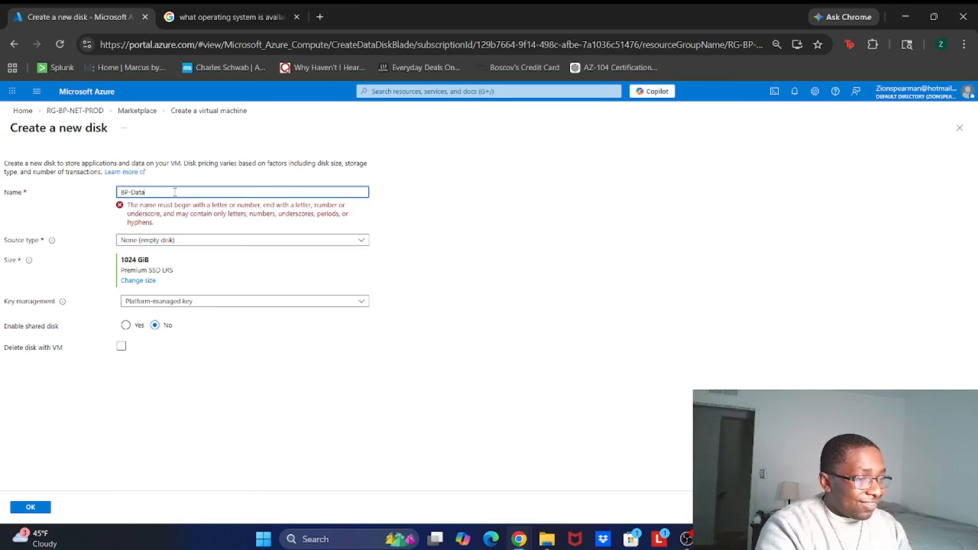
{"action": "type", "text": "ATA-APP"}
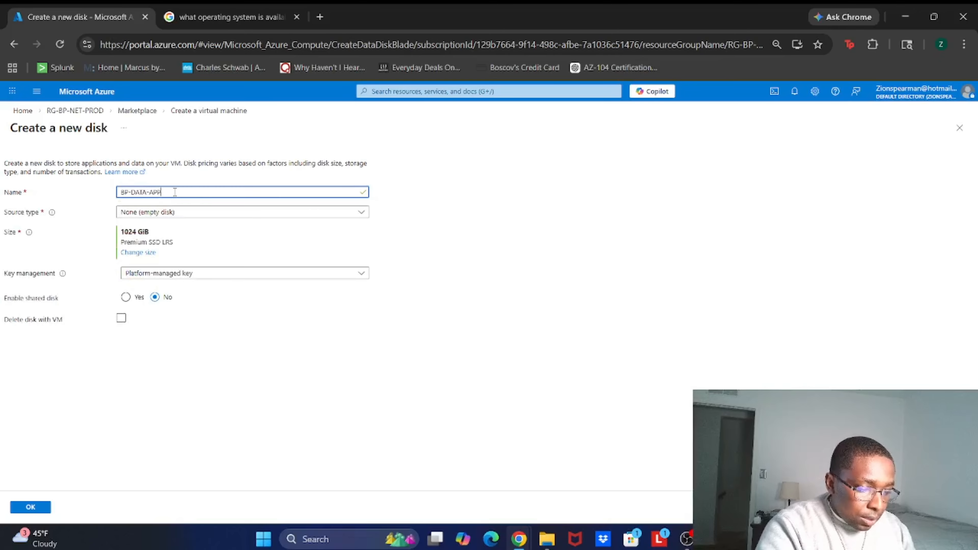
{"action": "type", "text": " P"}
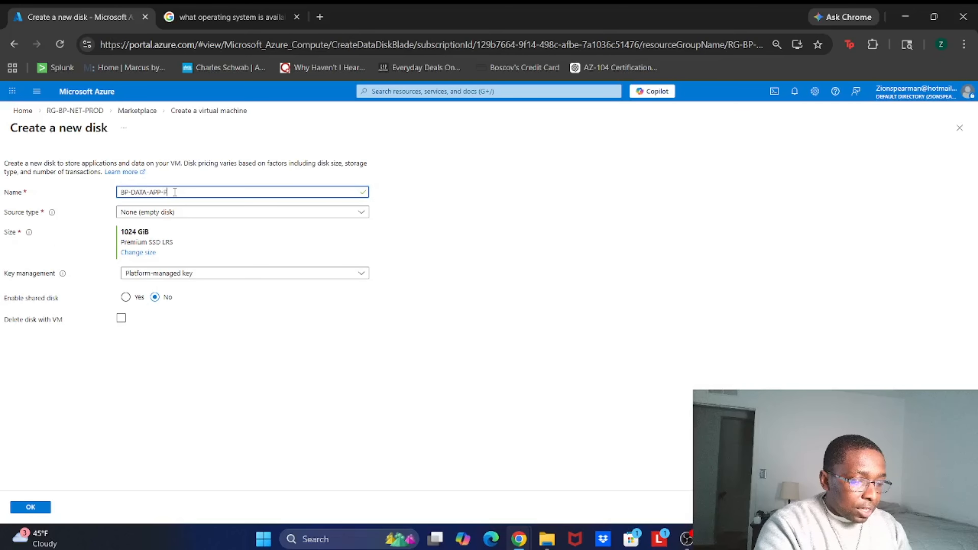
{"action": "type", "text": "RO"}
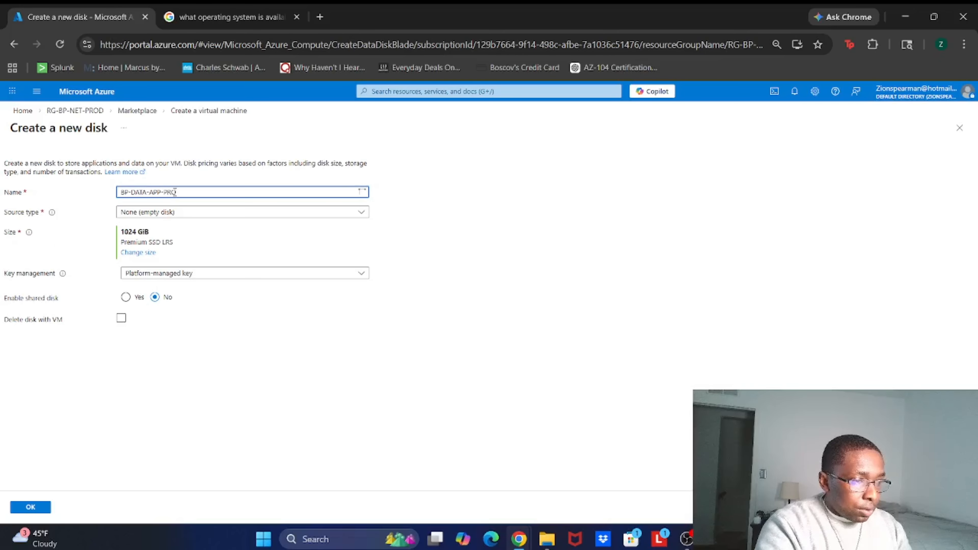
{"action": "type", "text": "D"}
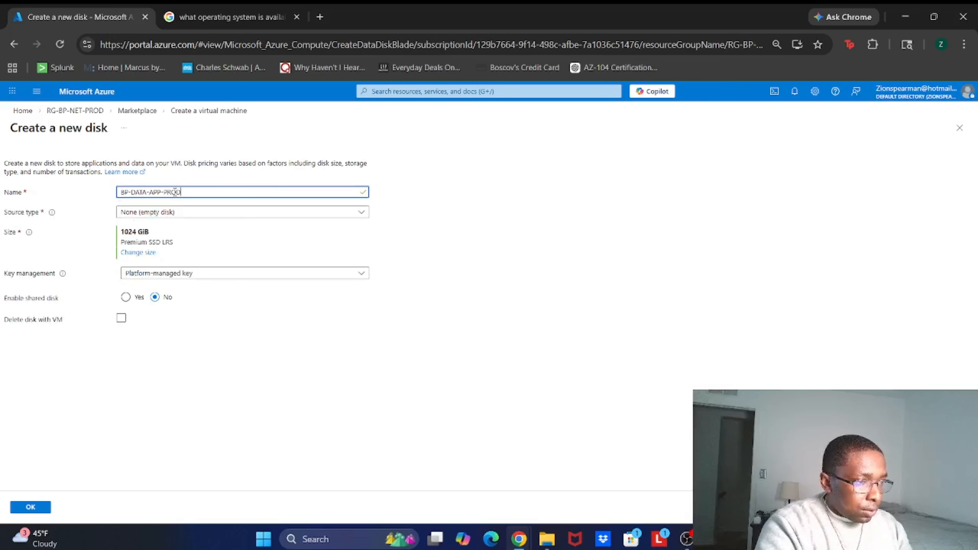
{"action": "type", "text": "-"}
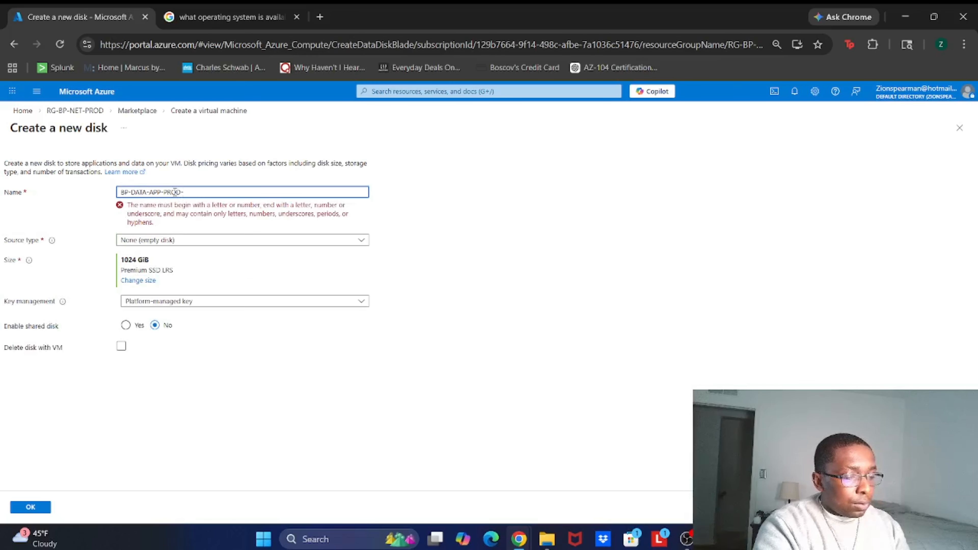
{"action": "type", "text": "01"}
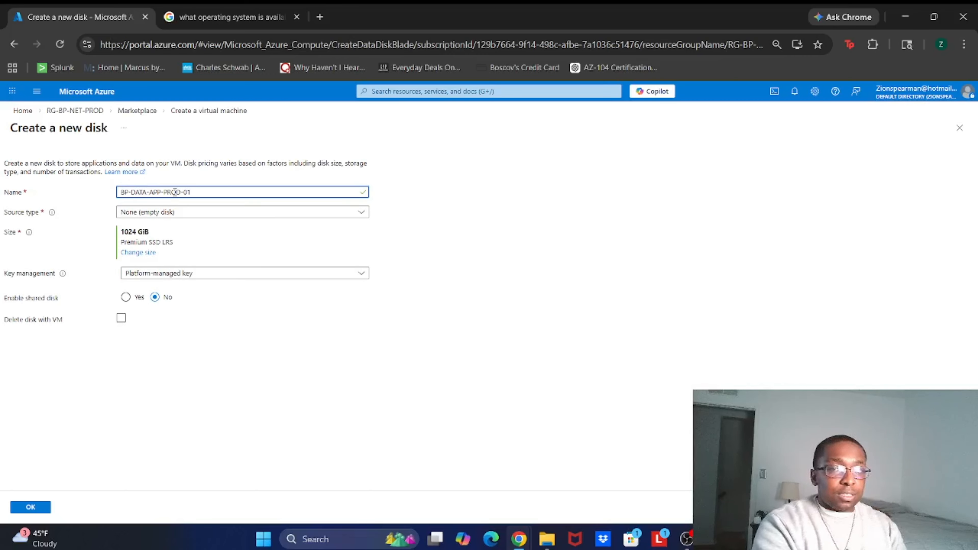
Step: Keep the data disk as an empty disk with a platform-managed key and attach it to the VM
{"action": "left_click", "coordinate": [152, 212]}
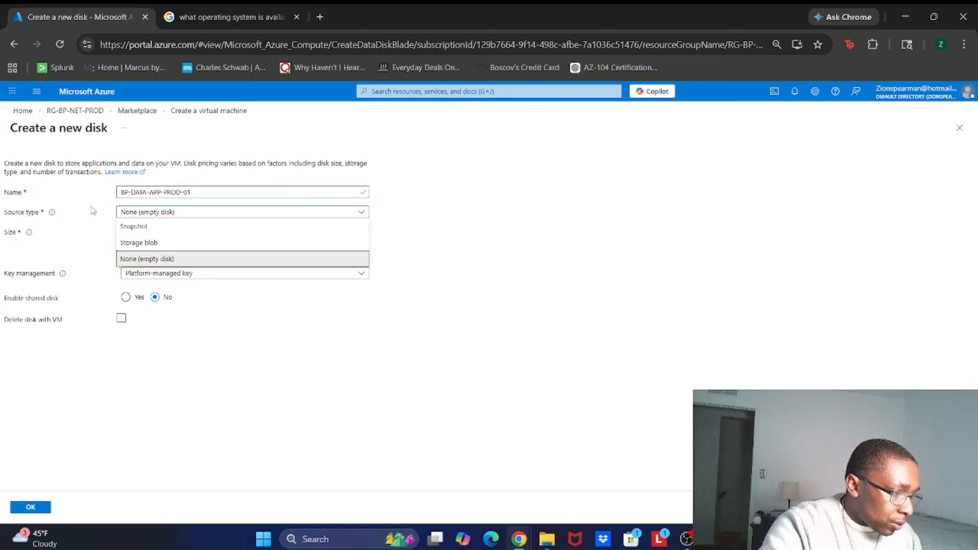
{"action": "mouse_move", "coordinate": [52, 216]}
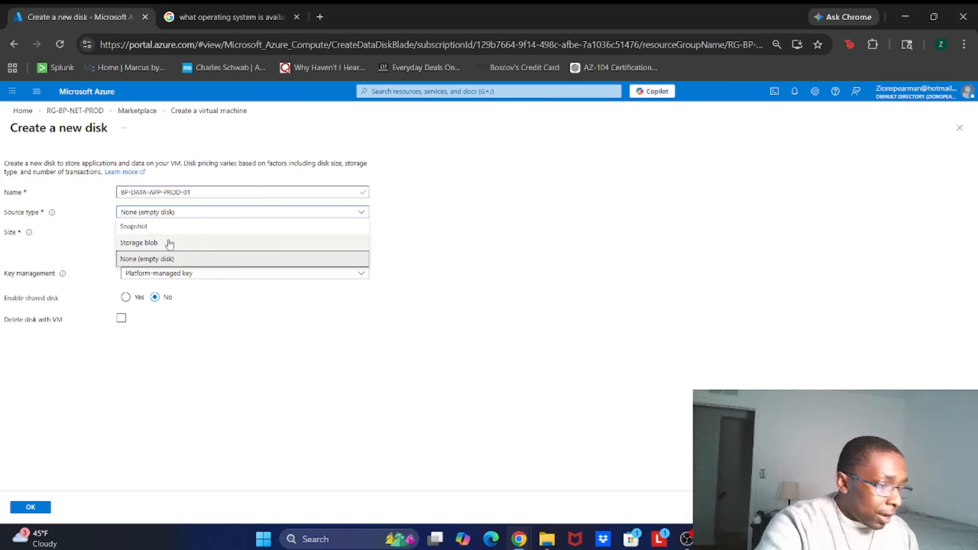
{"action": "left_click", "coordinate": [206, 240]}
{"action": "left_click", "coordinate": [195, 213]}
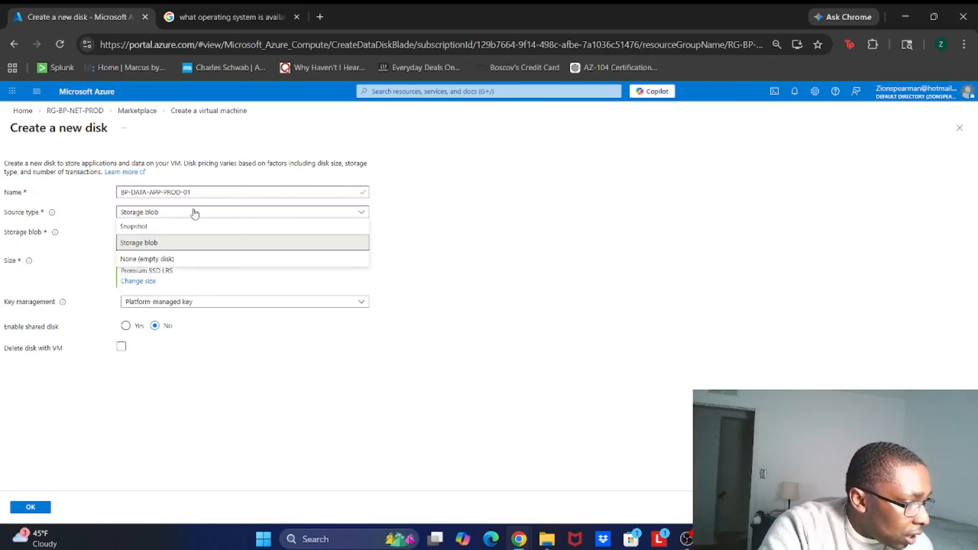
{"action": "left_click", "coordinate": [183, 231]}
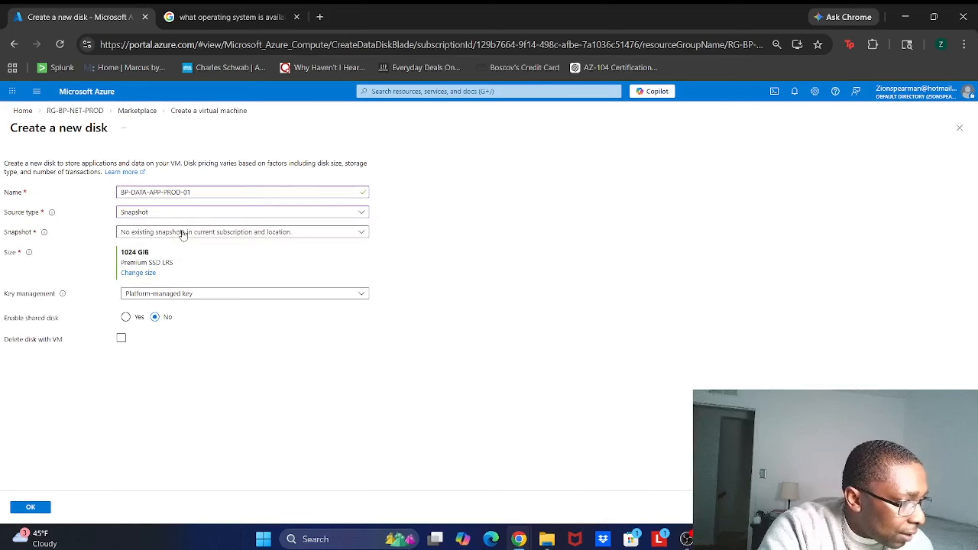
{"action": "left_click", "coordinate": [183, 232]}
{"action": "left_click", "coordinate": [179, 212]}
{"action": "left_click", "coordinate": [166, 260]}
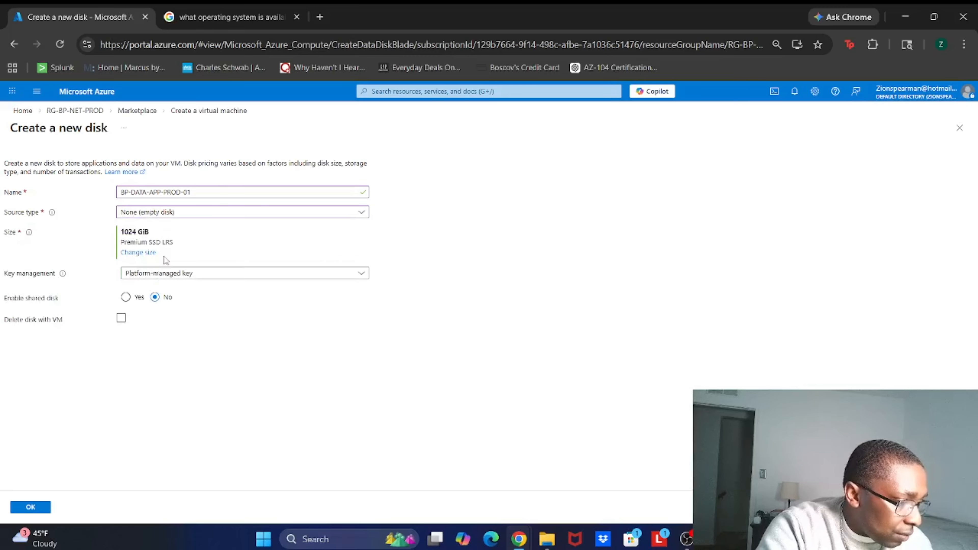
{"action": "left_click", "coordinate": [156, 277]}
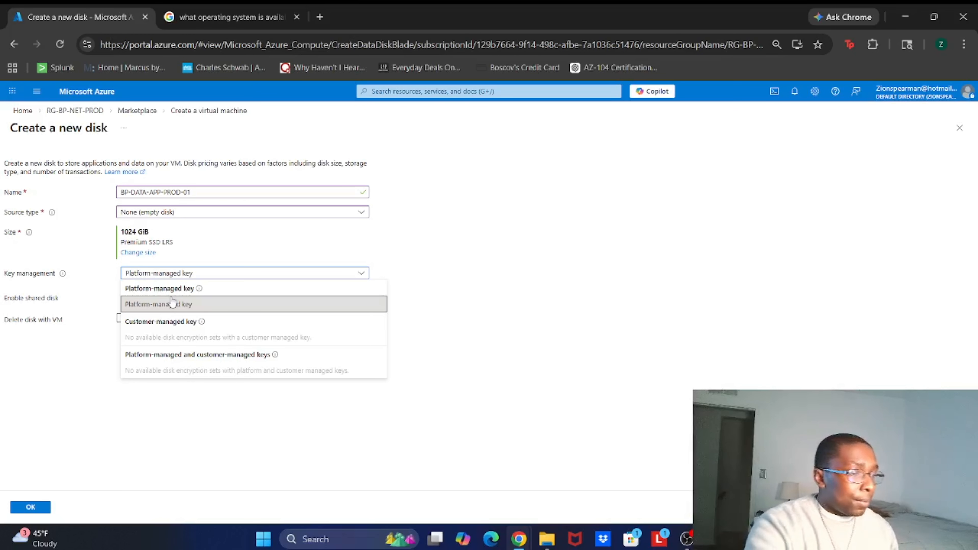
{"action": "left_click", "coordinate": [201, 218]}
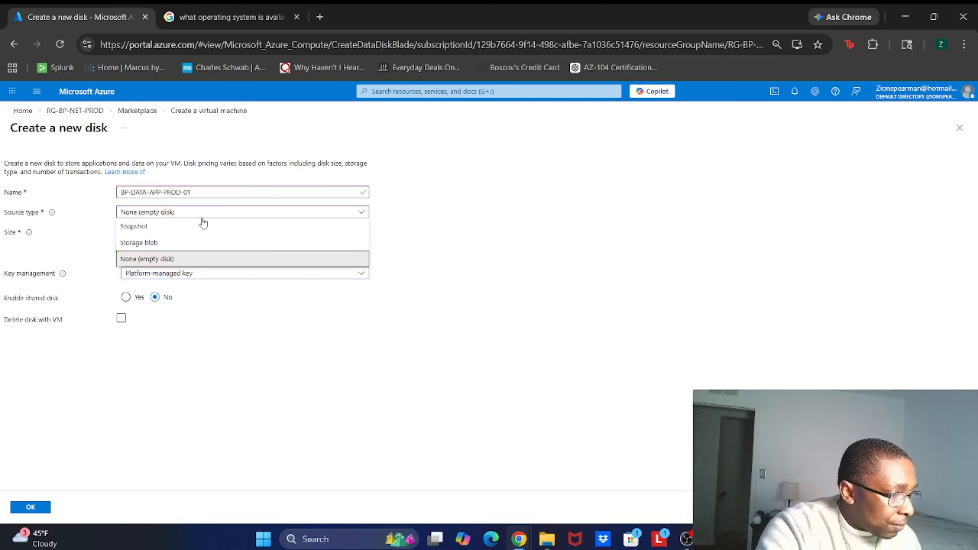
{"action": "left_click", "coordinate": [475, 375]}
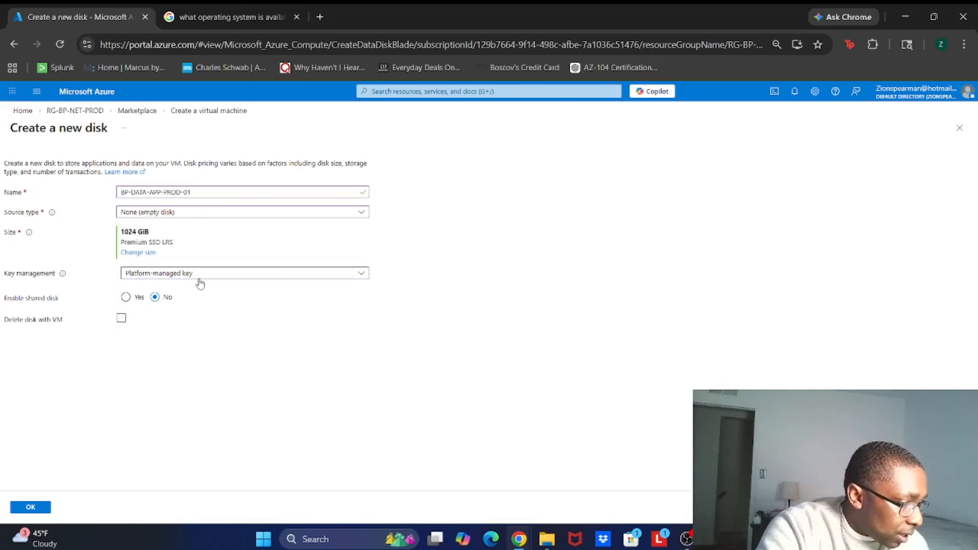
{"action": "left_click", "coordinate": [38, 511]}
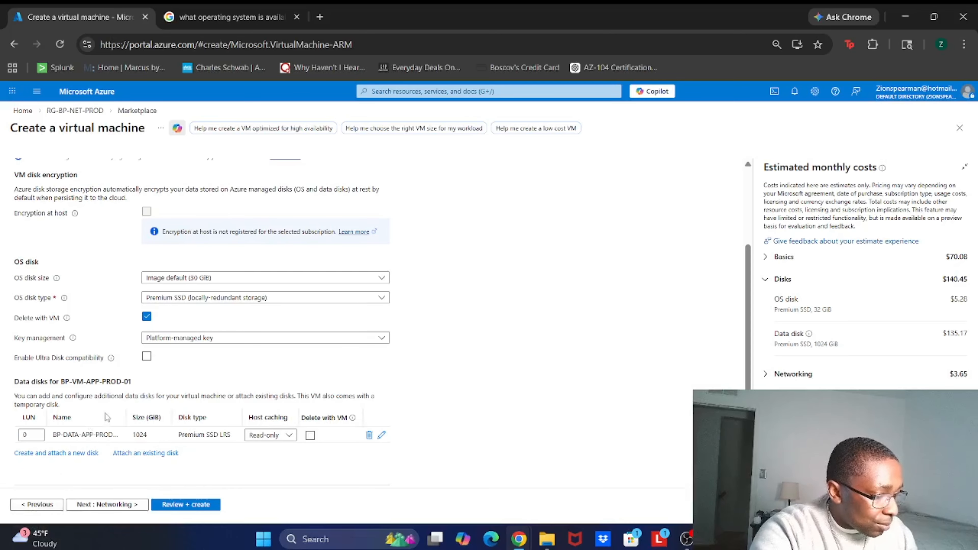
Step: Run validation and review the summary of the virtual machine settings
{"action": "scroll", "coordinate": [106, 413], "scroll_direction": "up", "scroll_amount": 5}
{"action": "left_click", "coordinate": [175, 505]}
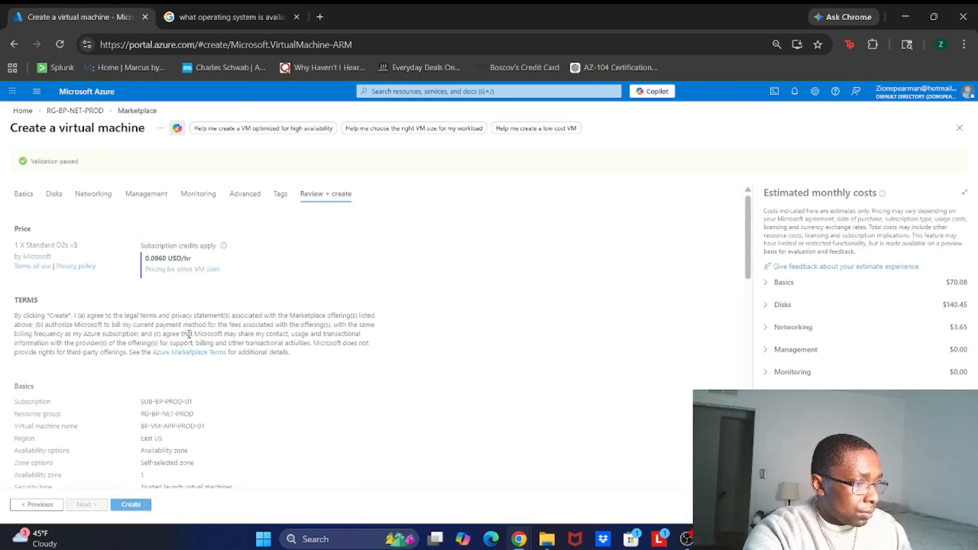
{"action": "scroll", "coordinate": [189, 334], "scroll_direction": "down", "scroll_amount": 3}
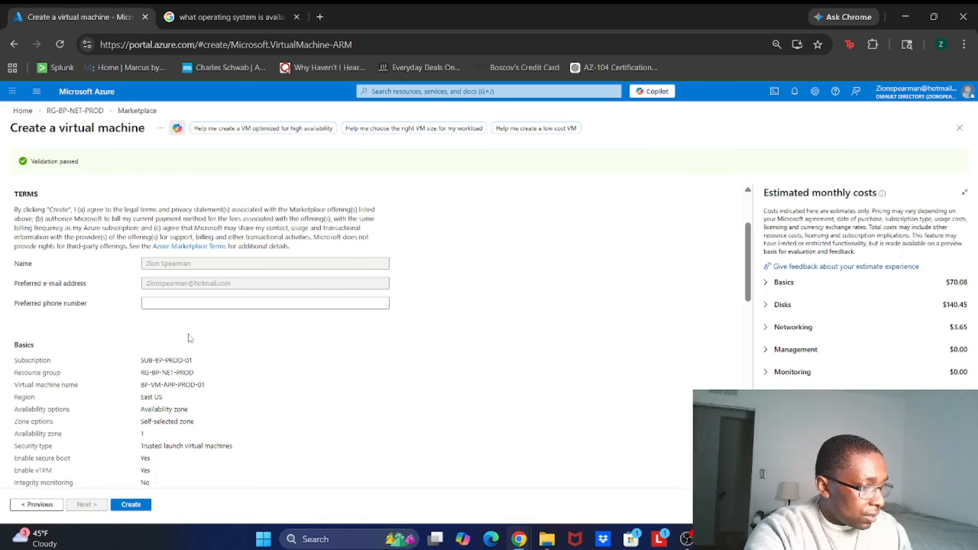
{"action": "scroll", "coordinate": [189, 338], "scroll_direction": "down", "scroll_amount": 15}
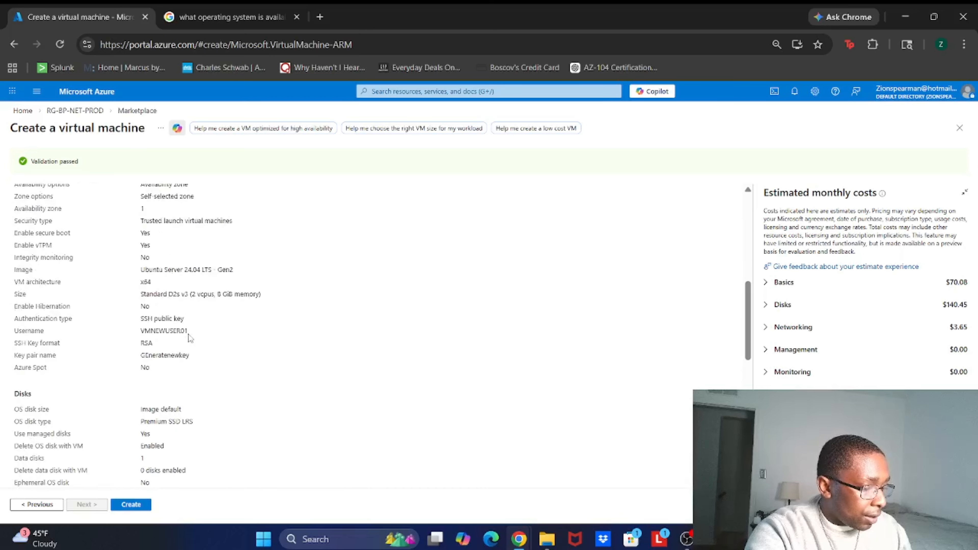
{"action": "scroll", "coordinate": [189, 338], "scroll_direction": "up", "scroll_amount": 6}
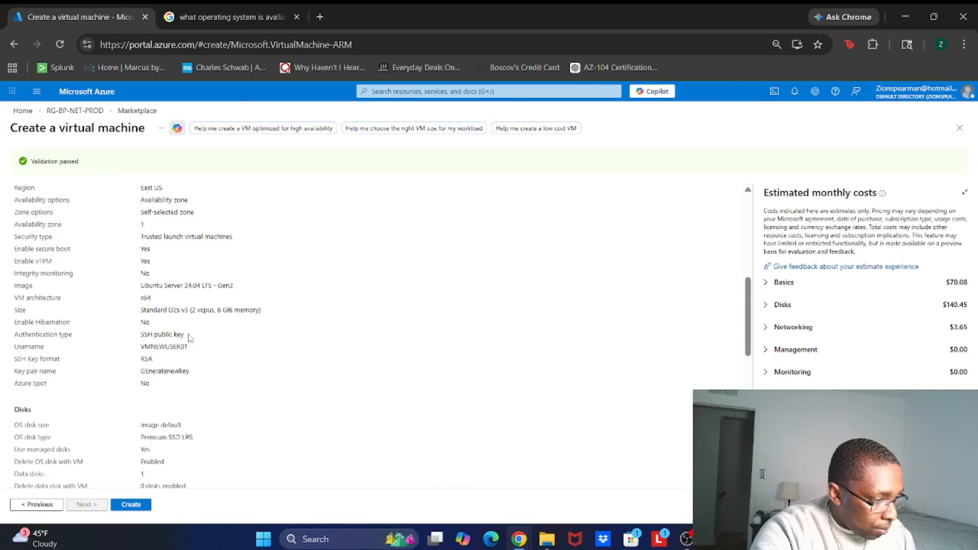
{"action": "scroll", "coordinate": [189, 338], "scroll_direction": "down", "scroll_amount": 6}
{"action": "scroll", "coordinate": [188, 338], "scroll_direction": "down", "scroll_amount": 8}
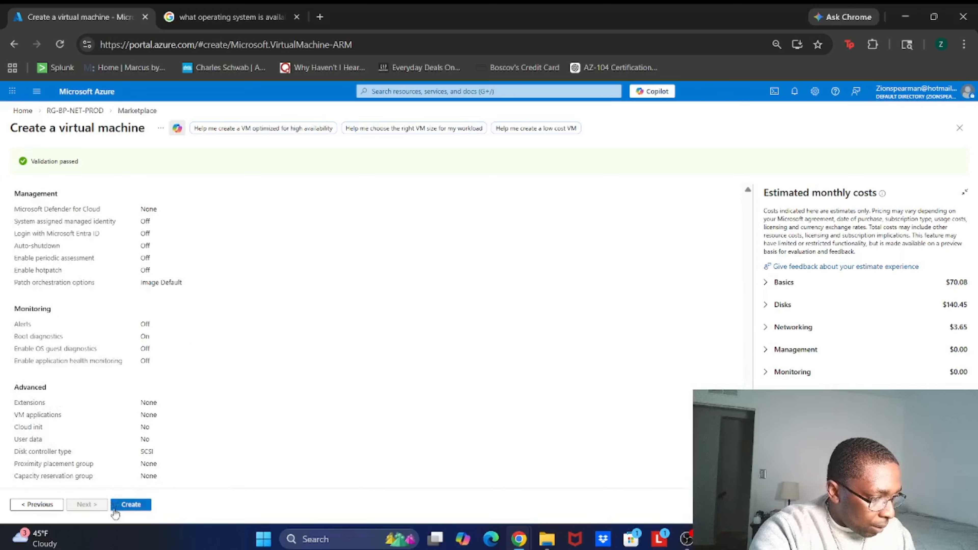
Step: Create the virtual machine, downloading the generated private key and creating the resource
{"action": "left_click", "coordinate": [125, 509]}
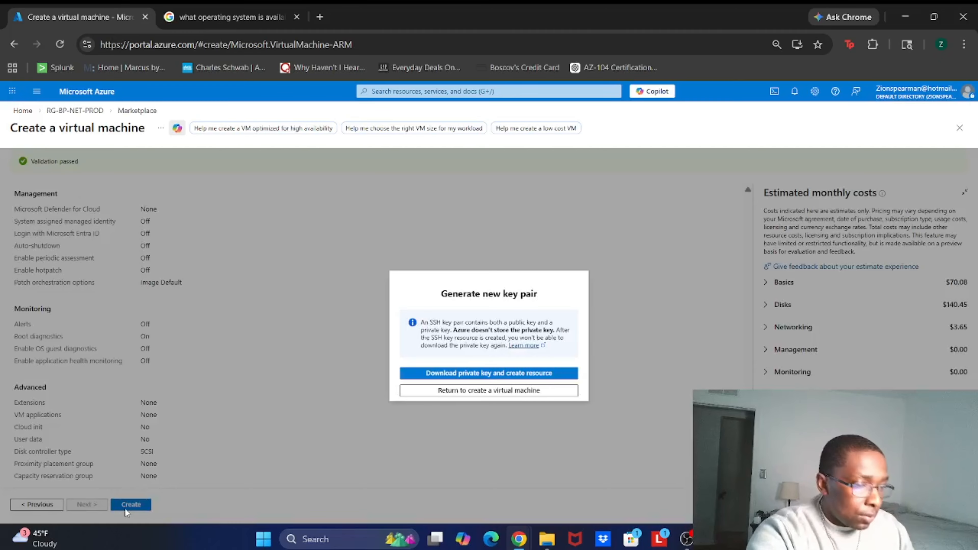
{"action": "left_click", "coordinate": [488, 376]}
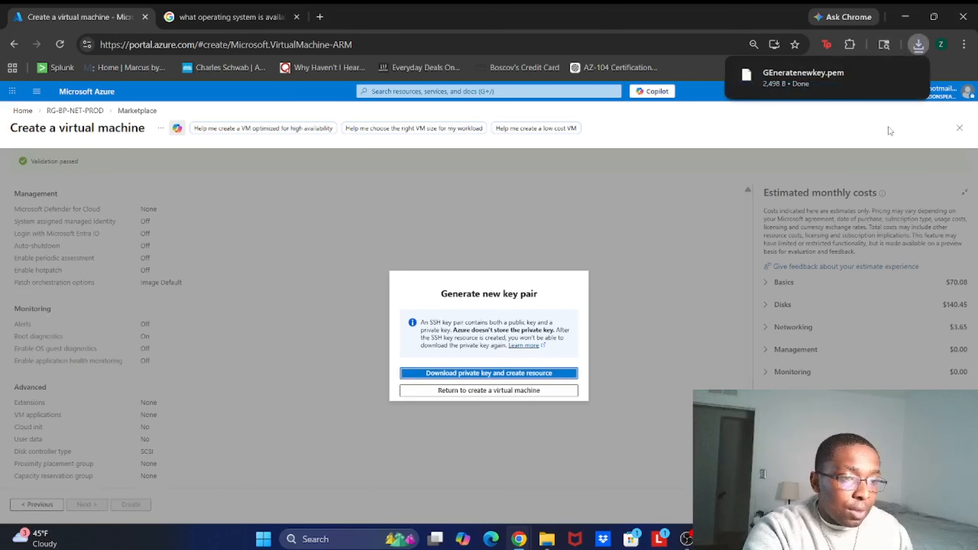
{"action": "left_click", "coordinate": [825, 86]}
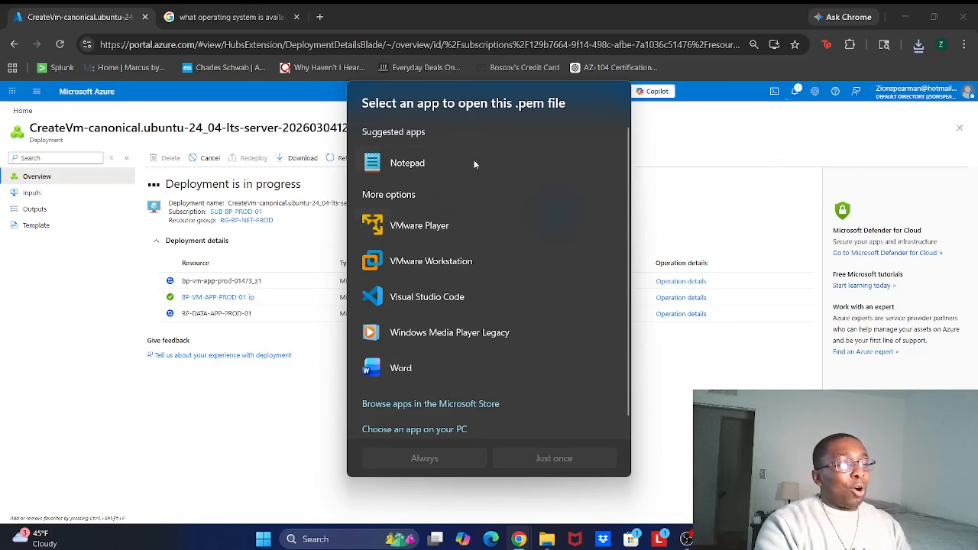
{"action": "left_click", "coordinate": [730, 169]}
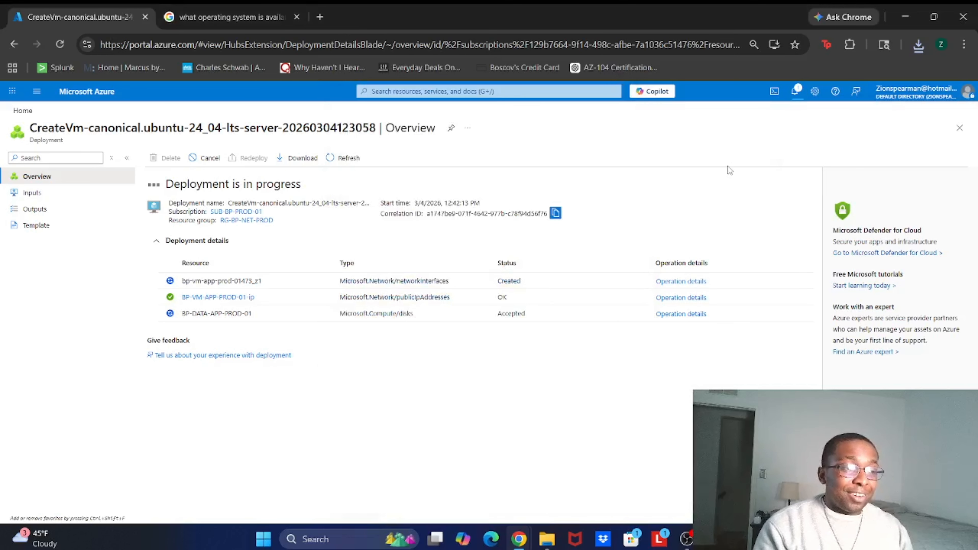